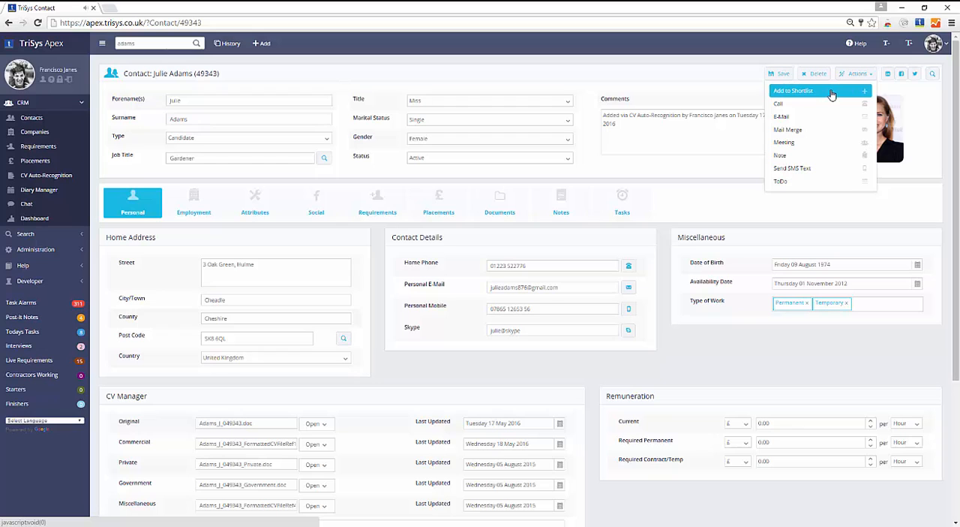
Start adding the current contact to a shortlist and open the selection of requirements
{"action": "left_click", "coordinate": [831, 91]}
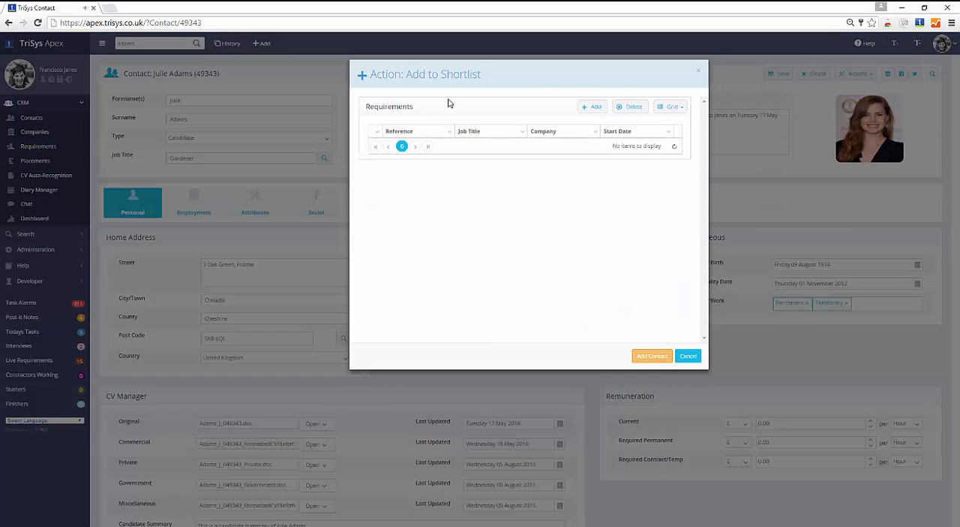
{"action": "left_click", "coordinate": [589, 113]}
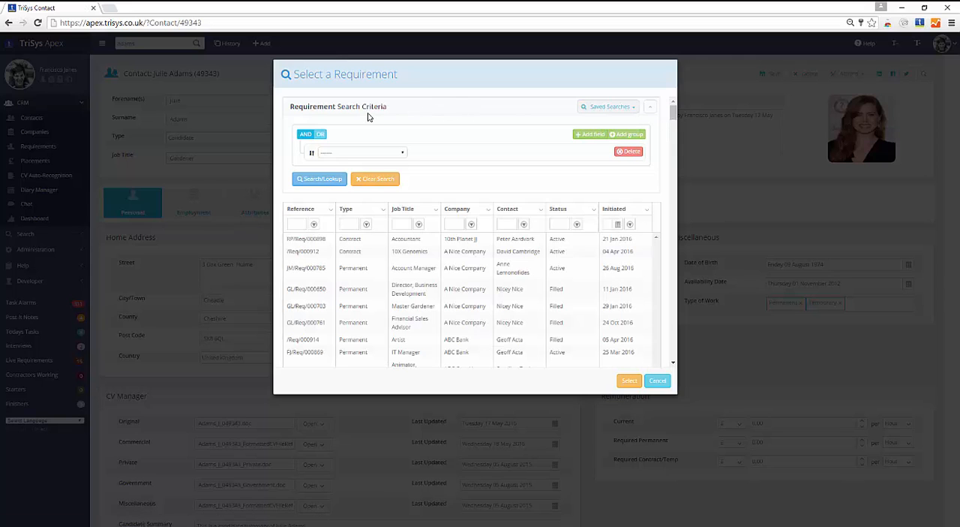
Try filtering the requirements by the company Sandringham Estate, with the company column widened
{"action": "left_click_drag", "start_coordinate": [494, 209], "coordinate": [523, 207]}
{"action": "left_click", "coordinate": [480, 222]}
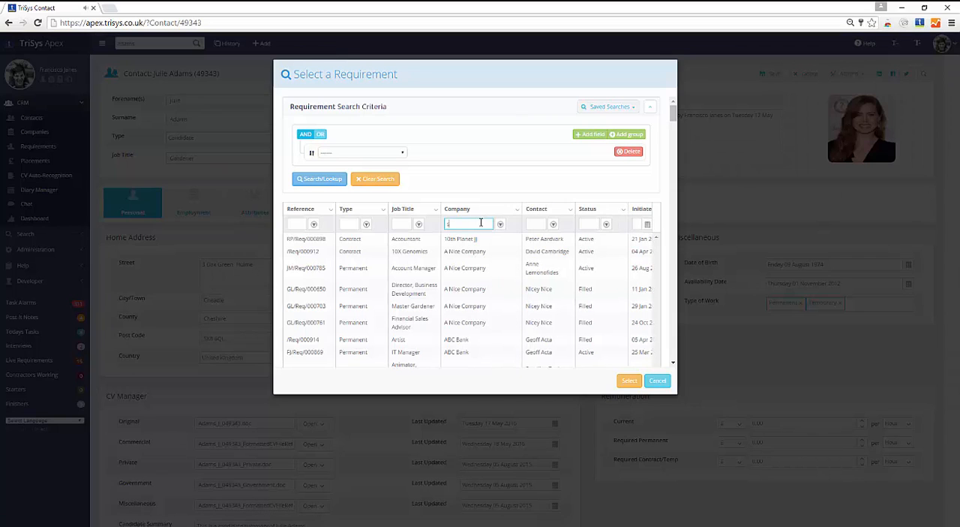
{"action": "type", "text": "sand"}
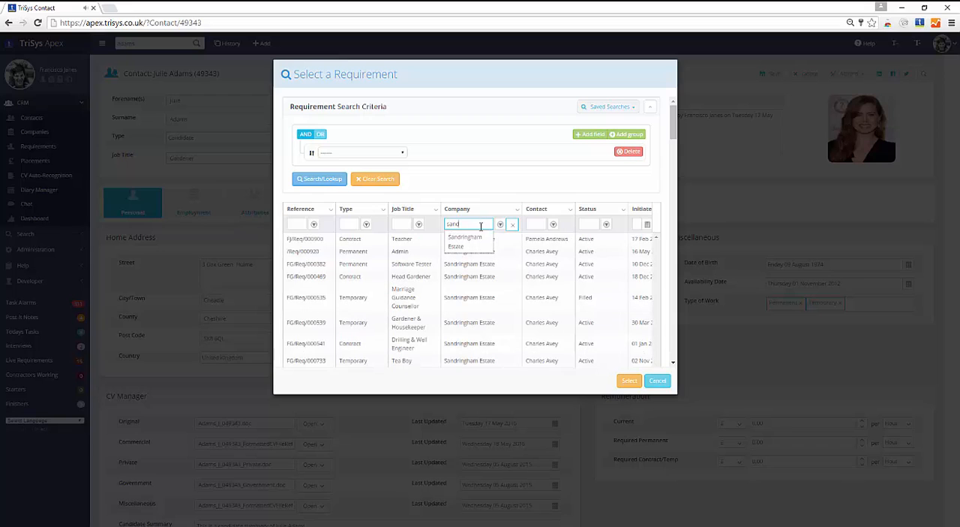
{"action": "left_click", "coordinate": [471, 241]}
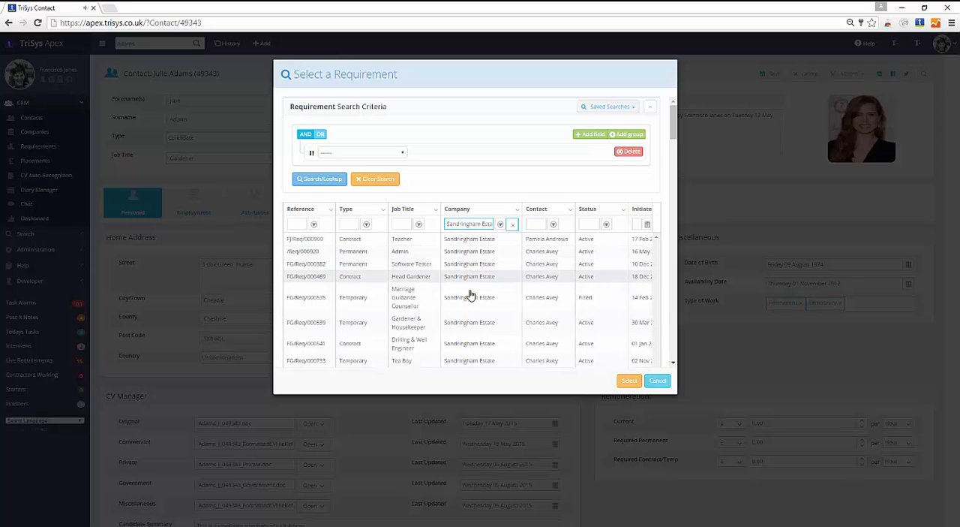
{"action": "left_click", "coordinate": [515, 227]}
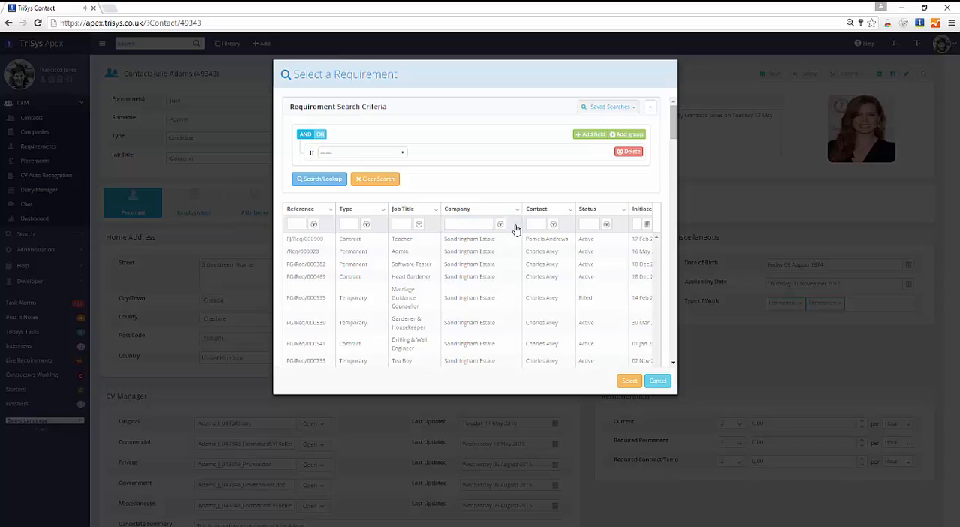
Filter the requirements by reference 382, select the Software Tester requirement and add the contact to its shortlist
{"action": "left_click", "coordinate": [304, 224]}
{"action": "type", "text": "382"}
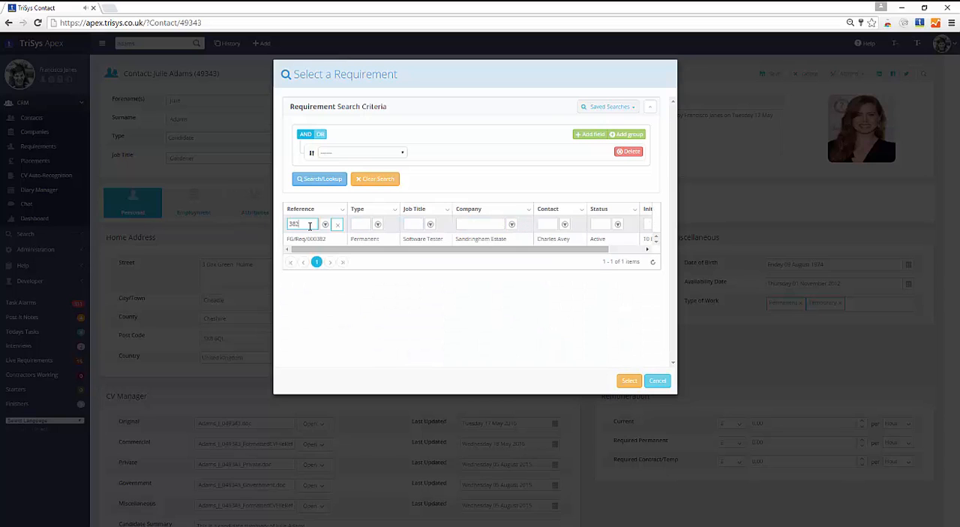
{"action": "left_click", "coordinate": [320, 240]}
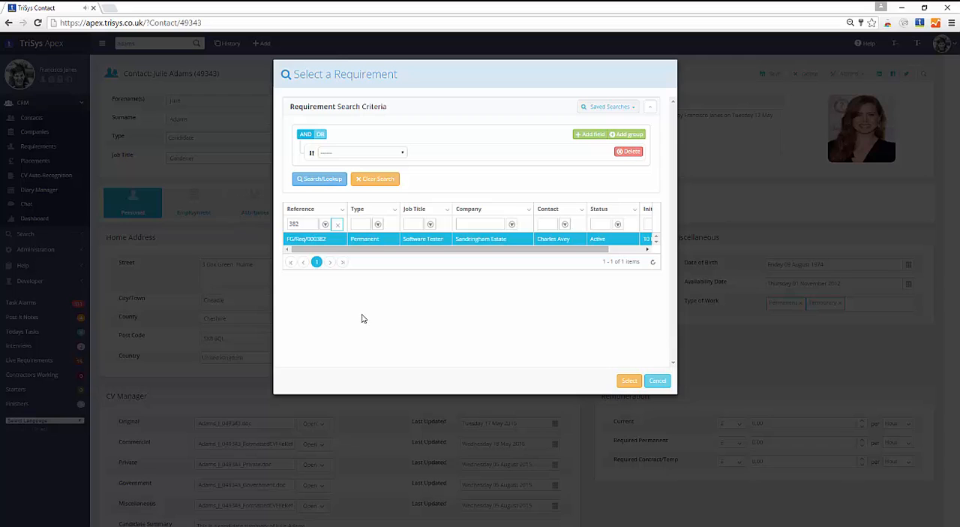
{"action": "left_click", "coordinate": [628, 382]}
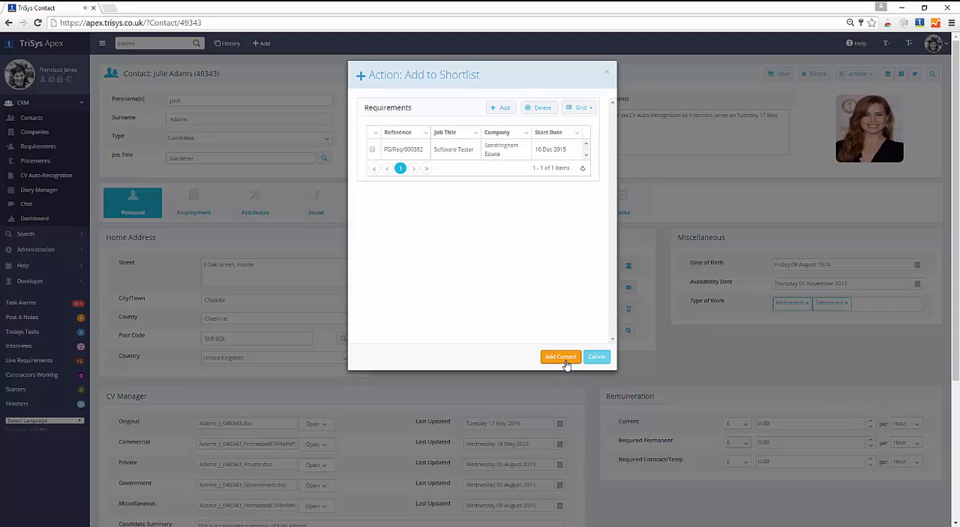
{"action": "left_click", "coordinate": [566, 362]}
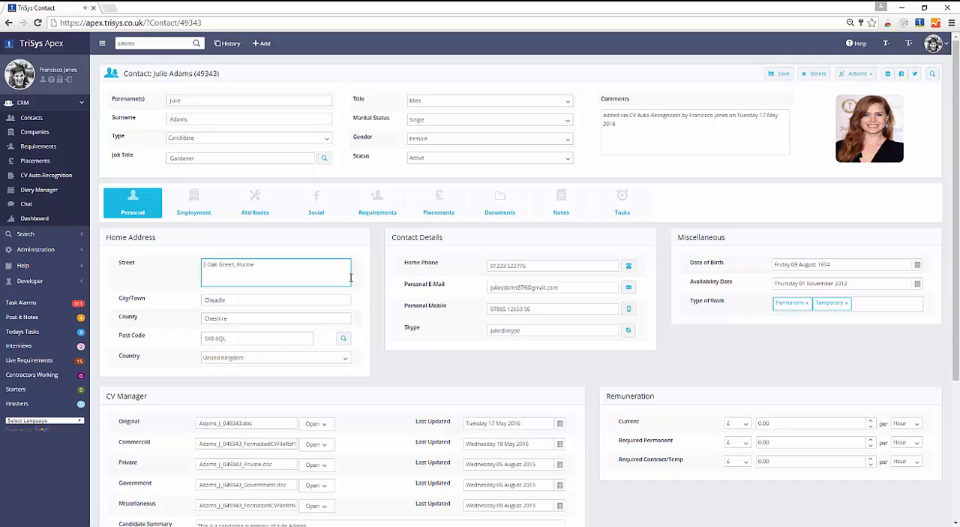
Filter the contact's requirements by reference 382, open the Software Tester requirement and view its shortlist
{"action": "left_click", "coordinate": [371, 207]}
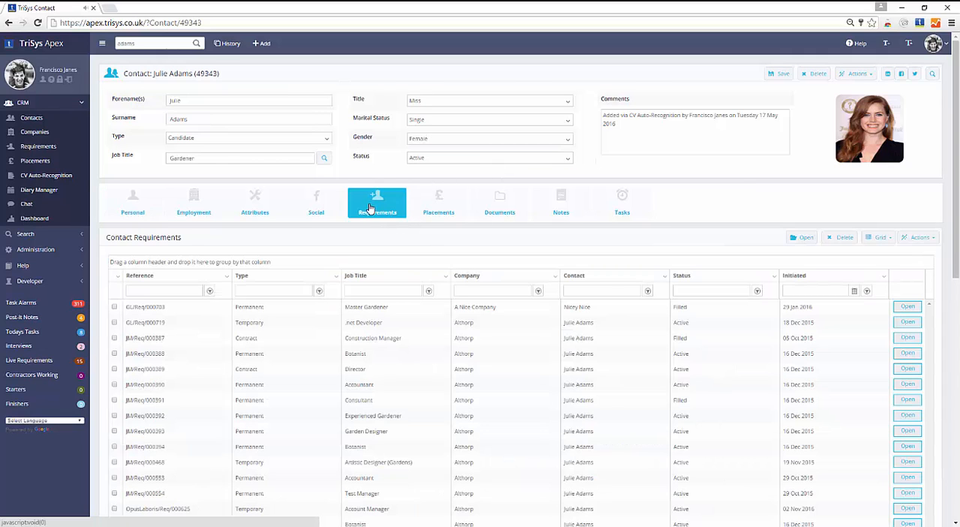
{"action": "left_click", "coordinate": [168, 290]}
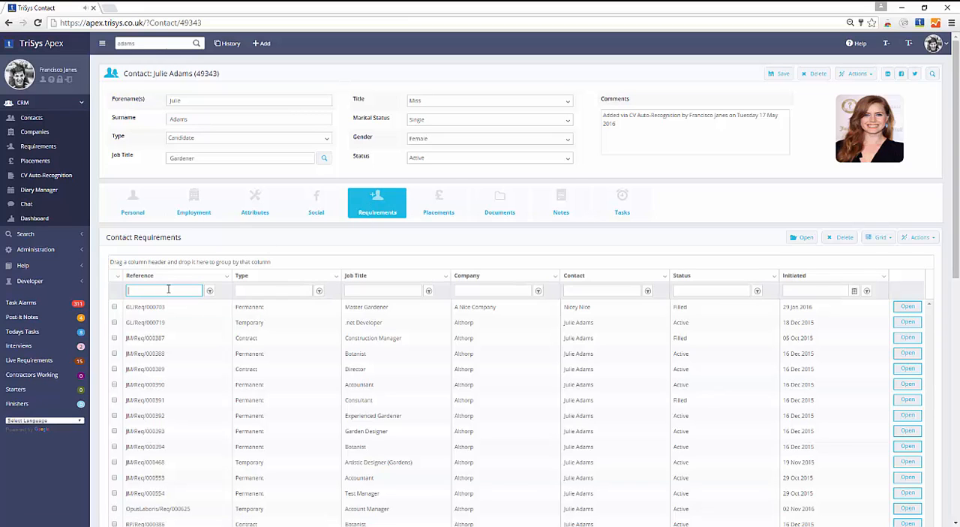
{"action": "type", "text": "382"}
{"action": "key", "text": "Return"}
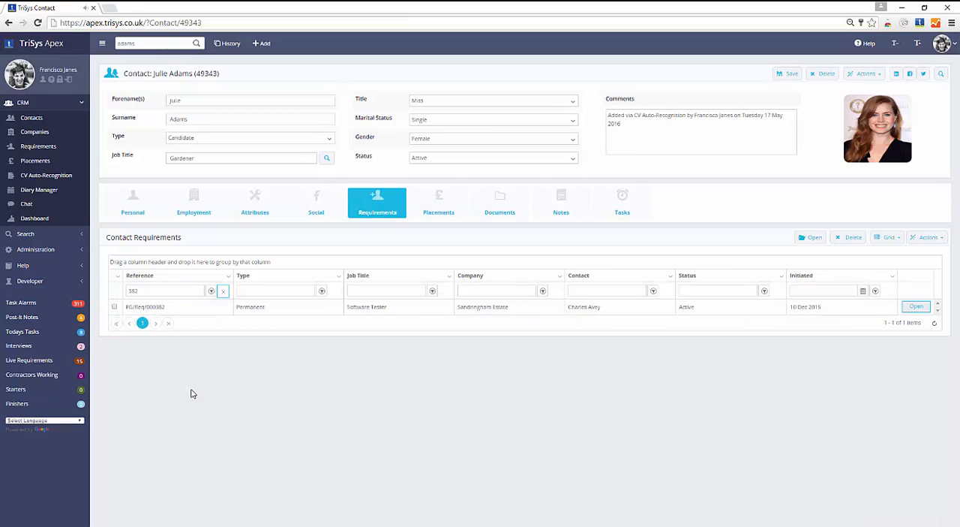
{"action": "left_click", "coordinate": [114, 306]}
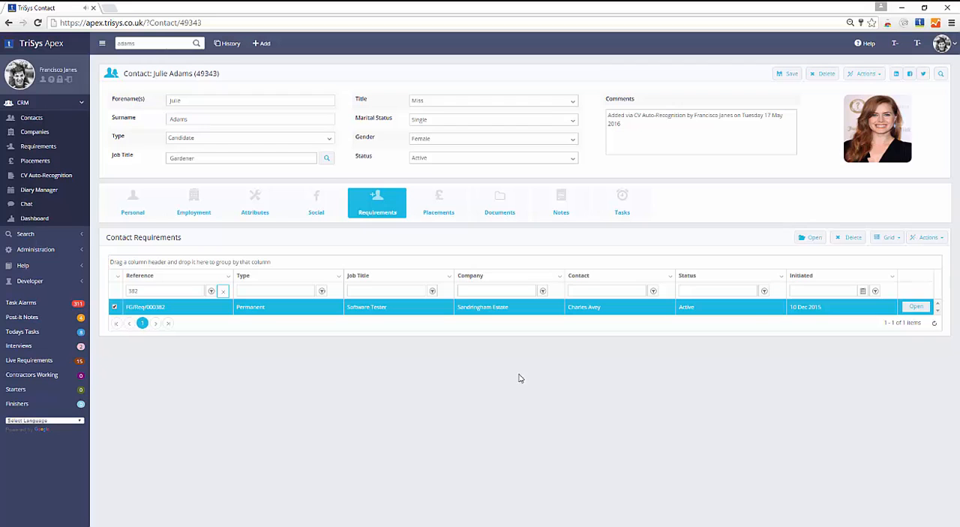
{"action": "left_click", "coordinate": [922, 310]}
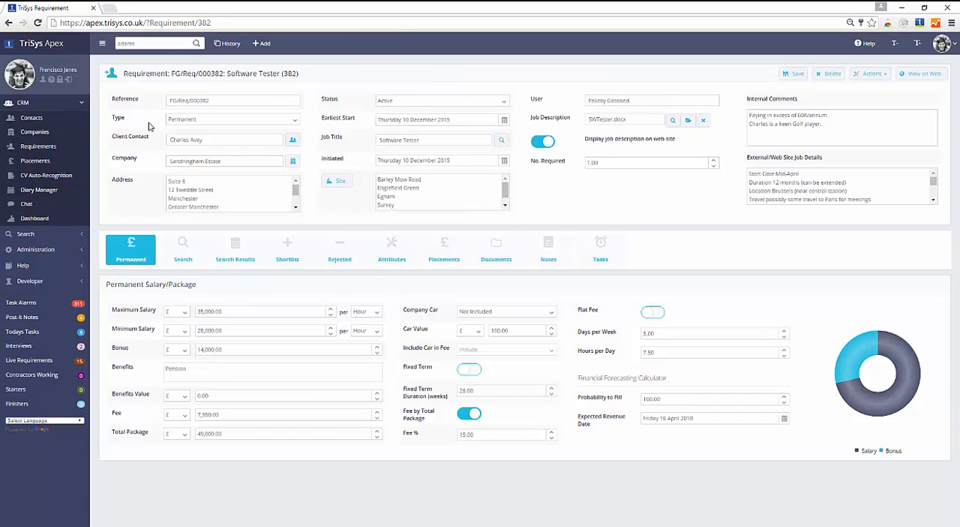
{"action": "left_click", "coordinate": [269, 248]}
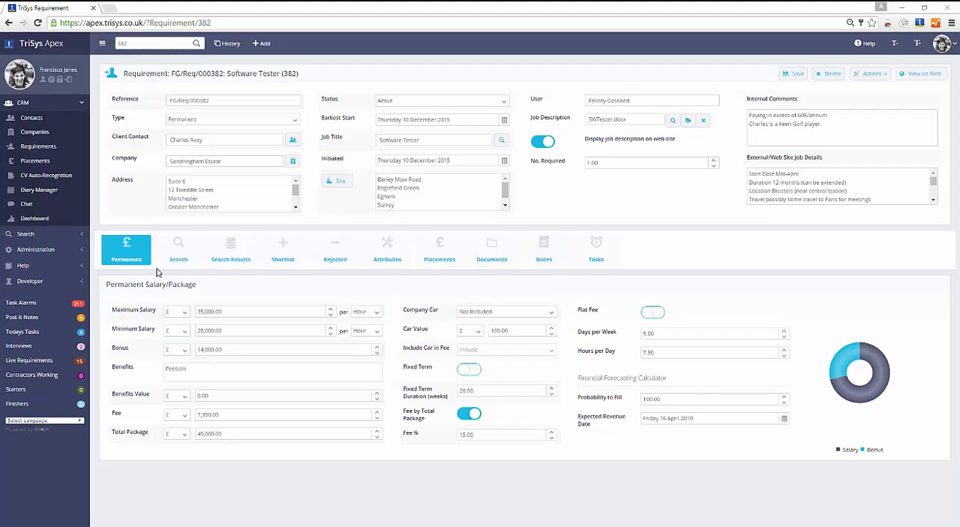
Load the saved monthly candidate search into the requirement's contact search criteria
{"action": "left_click", "coordinate": [192, 265]}
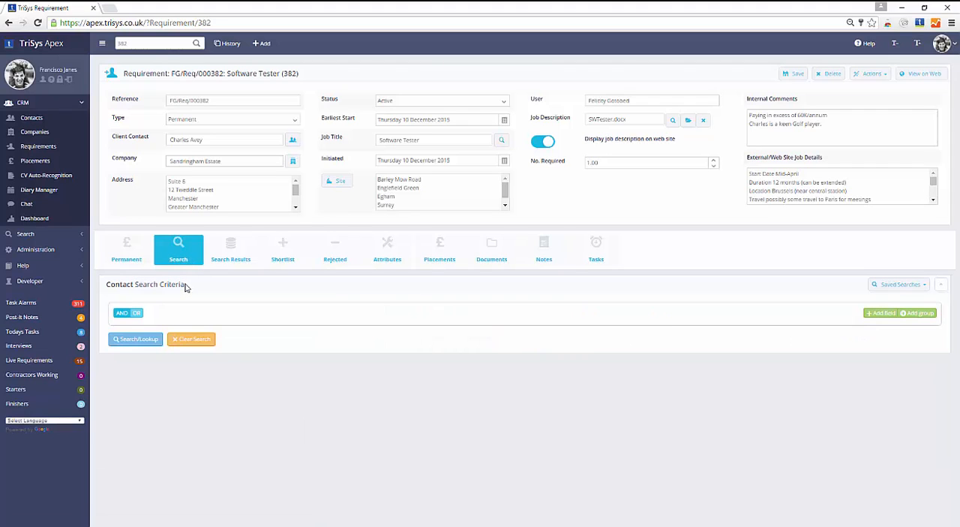
{"action": "left_click_drag", "start_coordinate": [183, 286], "coordinate": [141, 284]}
{"action": "left_click", "coordinate": [881, 288]}
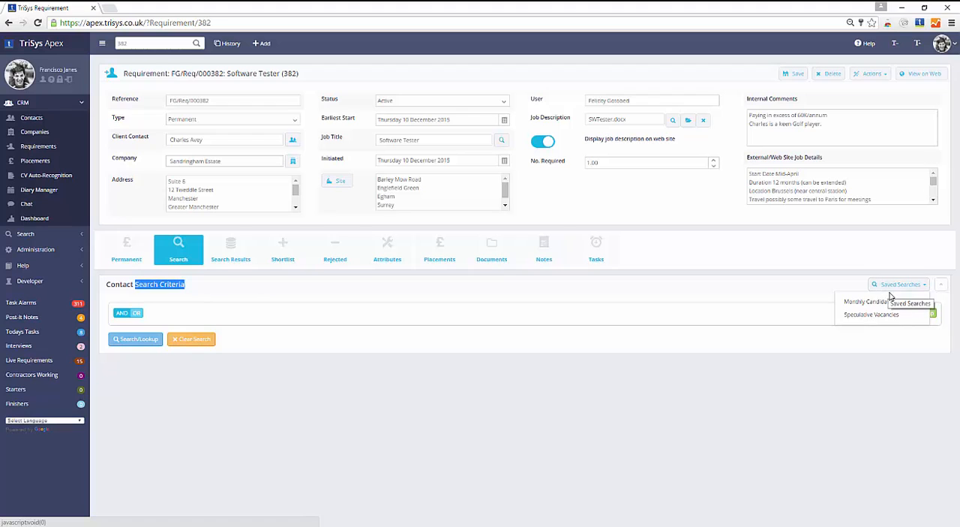
{"action": "left_click", "coordinate": [892, 302]}
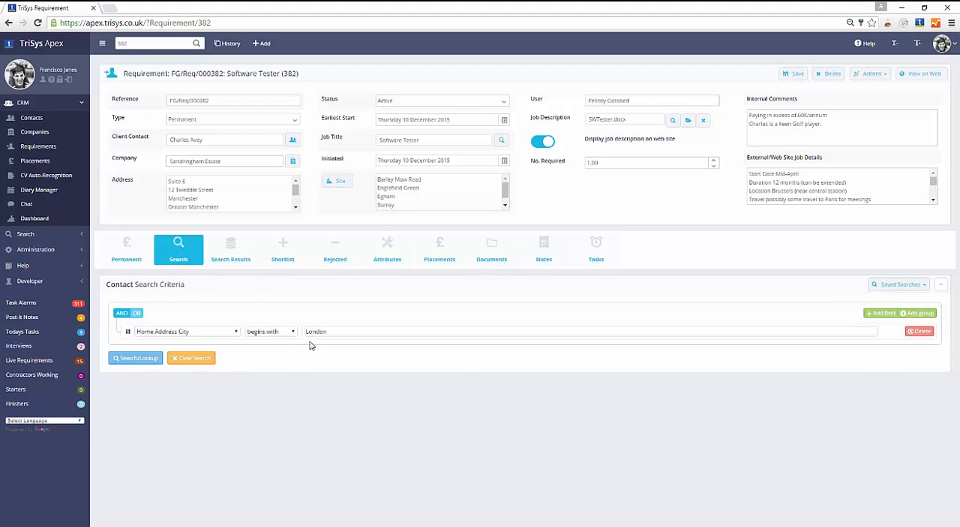
Add a Job Title criterion that begins with Software Tester, looking the title up from the text "Software"
{"action": "left_click", "coordinate": [888, 317]}
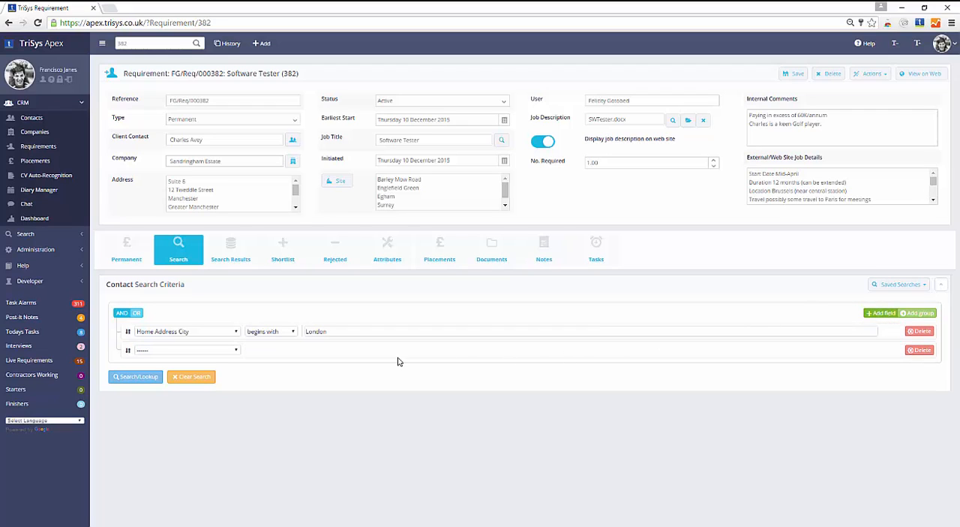
{"action": "left_click", "coordinate": [237, 352]}
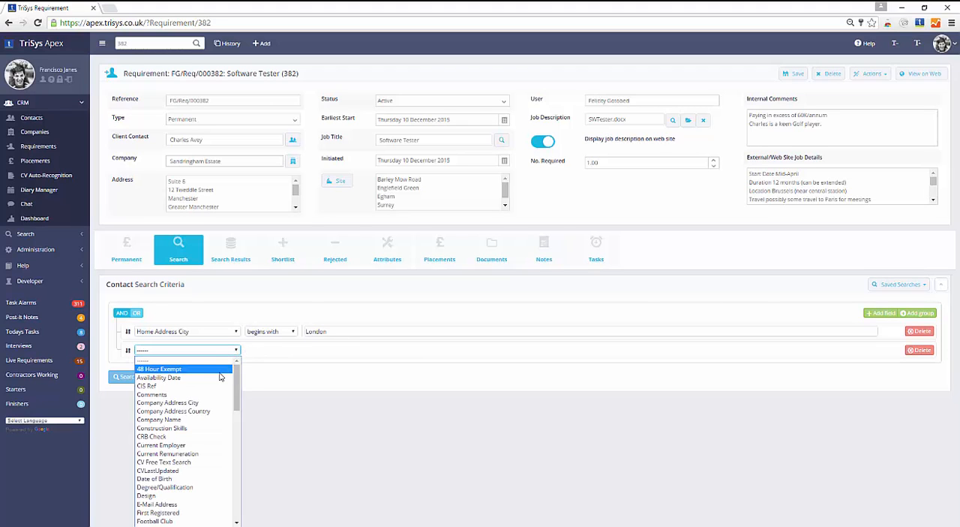
{"action": "type", "text": "job"}
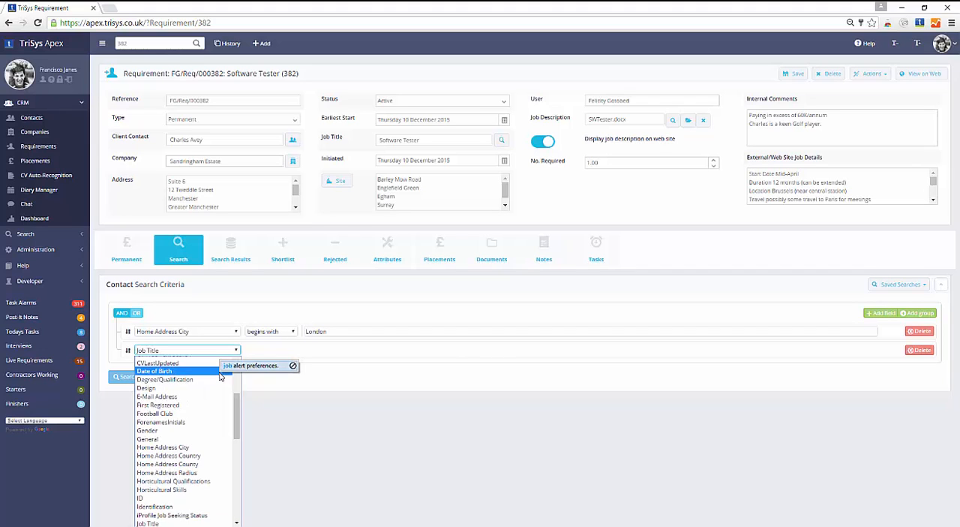
{"action": "key", "text": "Down"}
{"action": "key", "text": "Down"}
{"action": "key", "text": "Down"}
{"action": "key", "text": "Down"}
{"action": "key", "text": "Down"}
{"action": "key", "text": "Down"}
{"action": "key", "text": "Down"}
{"action": "key", "text": "Down"}
{"action": "key", "text": "Down"}
{"action": "key", "text": "Down"}
{"action": "key", "text": "Down"}
{"action": "key", "text": "Down"}
{"action": "key", "text": "Down"}
{"action": "key", "text": "Down"}
{"action": "key", "text": "Down"}
{"action": "key", "text": "Down"}
{"action": "key", "text": "Down"}
{"action": "key", "text": "Down"}
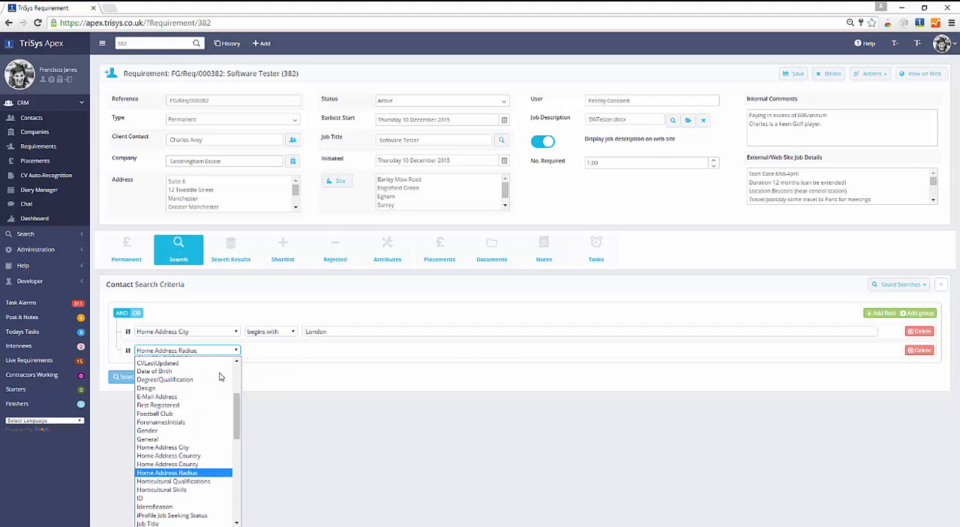
{"action": "key", "text": "Return"}
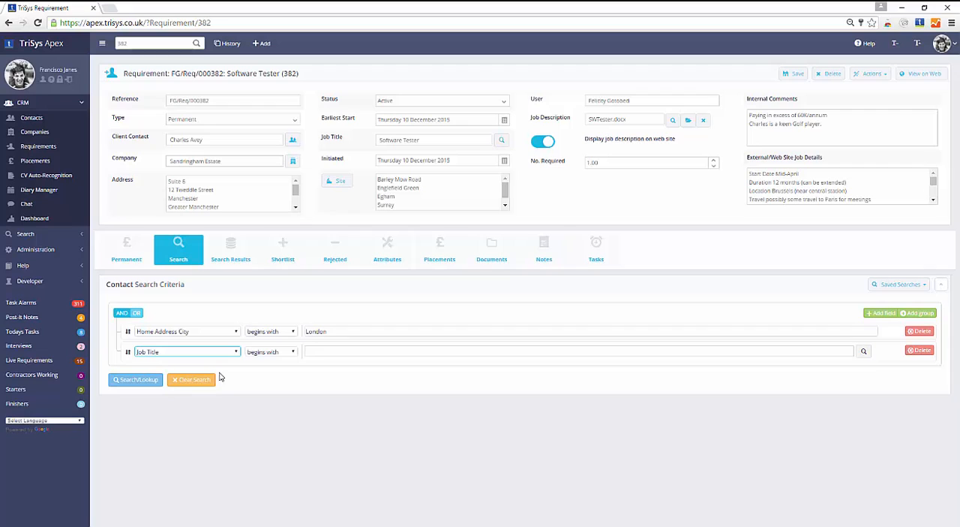
{"action": "left_click", "coordinate": [325, 348]}
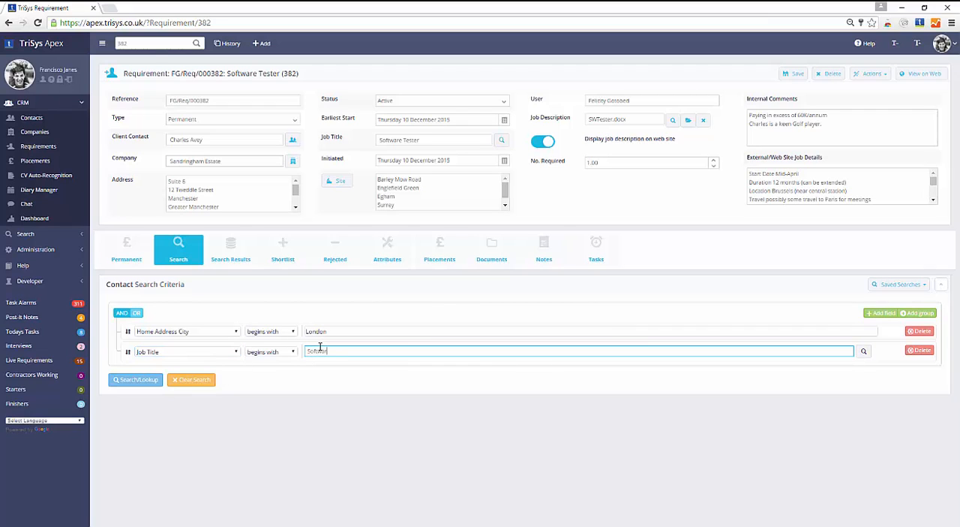
{"action": "left_click", "coordinate": [863, 353]}
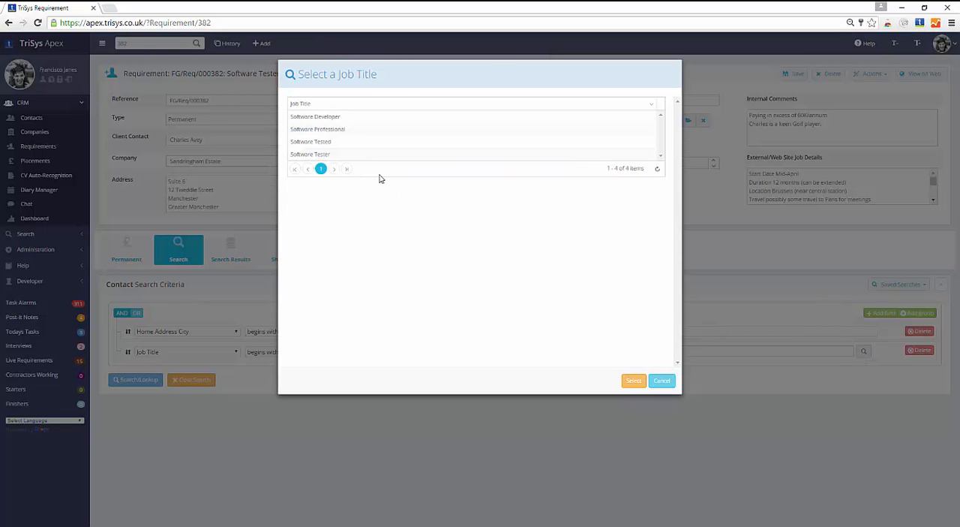
{"action": "left_click", "coordinate": [324, 155]}
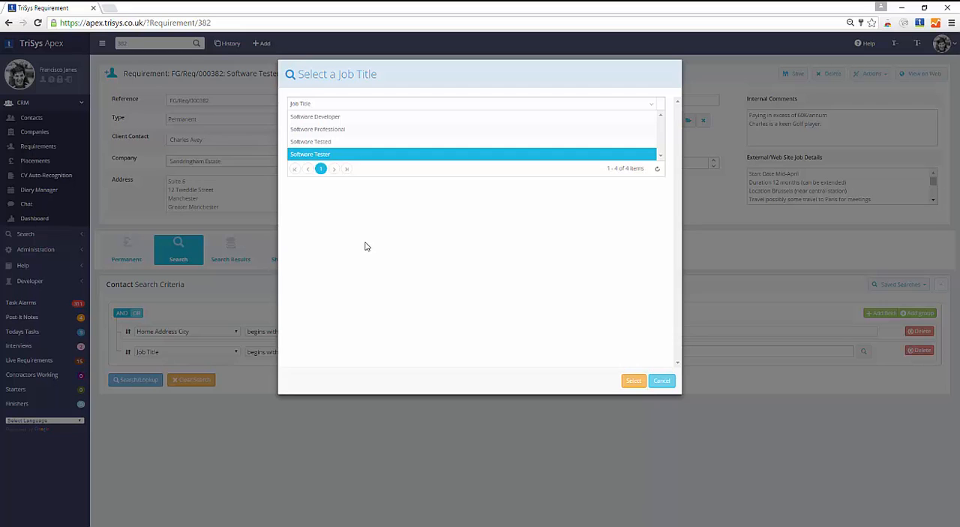
{"action": "left_click", "coordinate": [633, 381]}
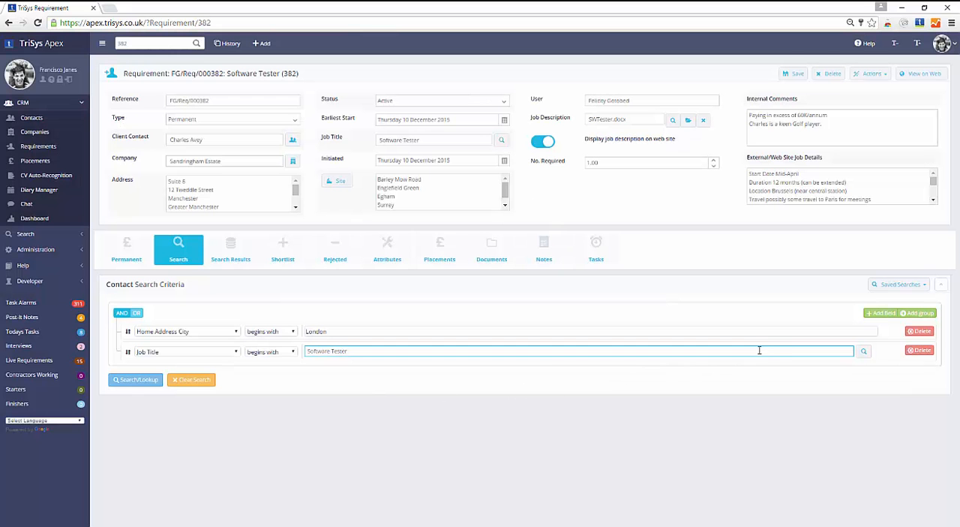
Add a CV Free Text Search criterion that contains "microsoft" and "testing" and "software"
{"action": "left_click", "coordinate": [882, 314]}
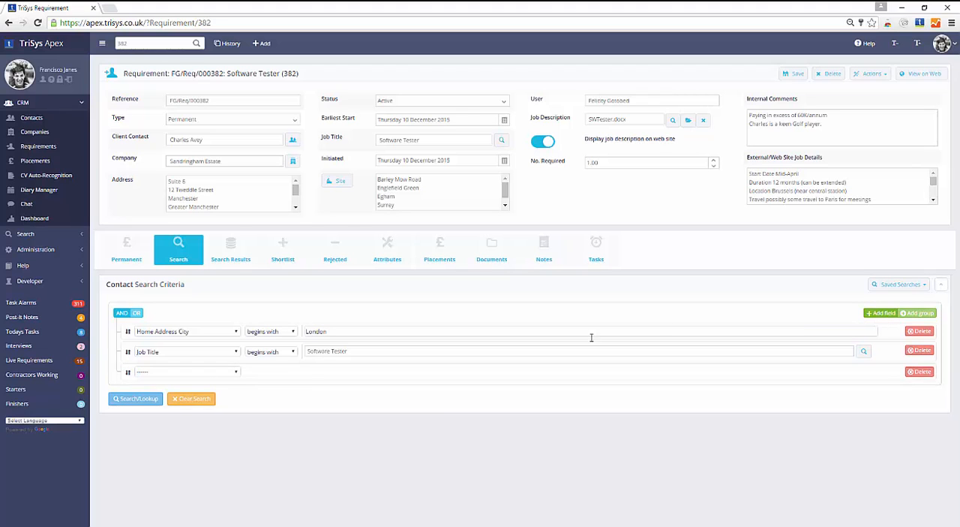
{"action": "left_click", "coordinate": [214, 373]}
{"action": "type", "text": "cv"}
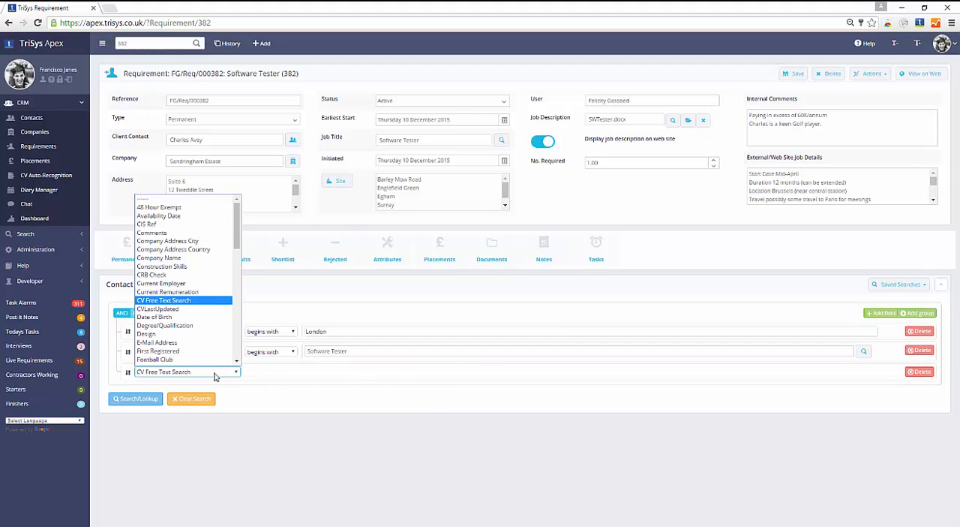
{"action": "key", "text": "Return"}
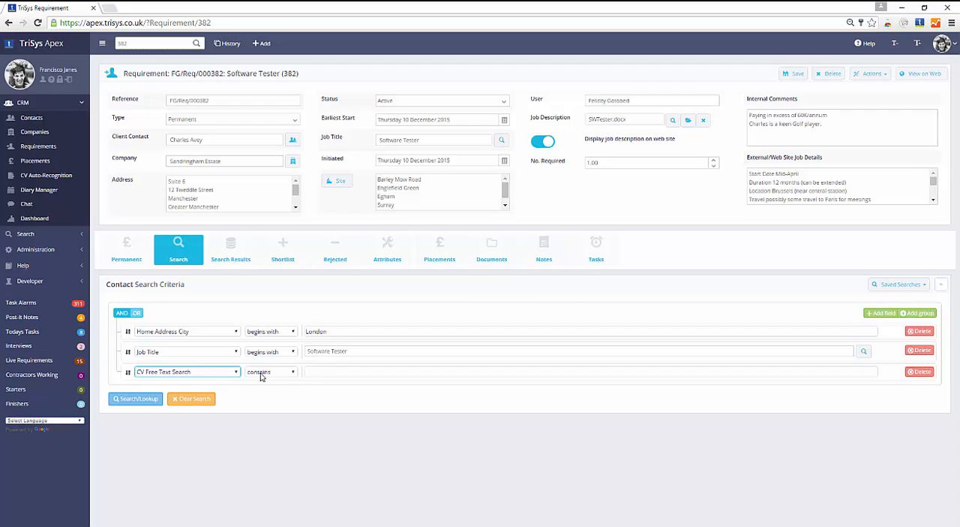
{"action": "left_click", "coordinate": [333, 371]}
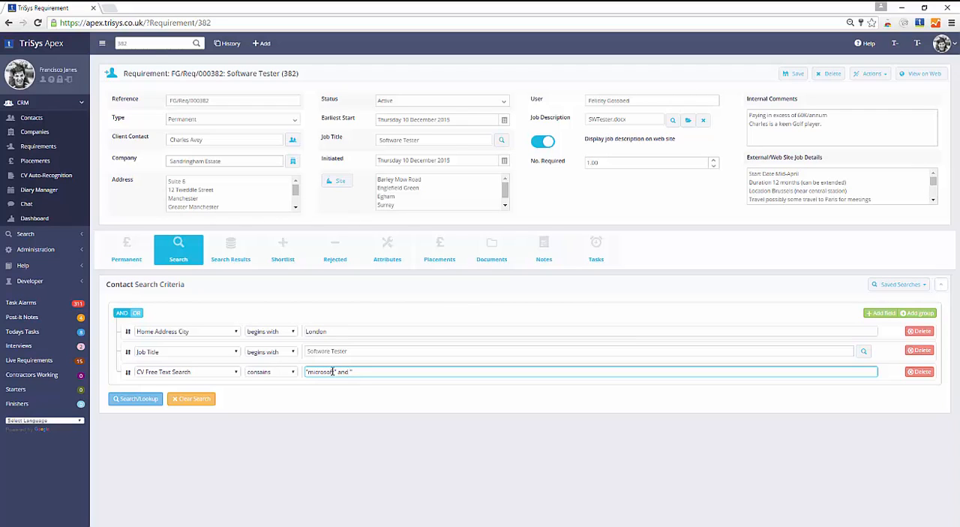
{"action": "type", "text": "\"microsoft\" and \"testing\" and \"software\""}
{"action": "left_click", "coordinate": [324, 416]}
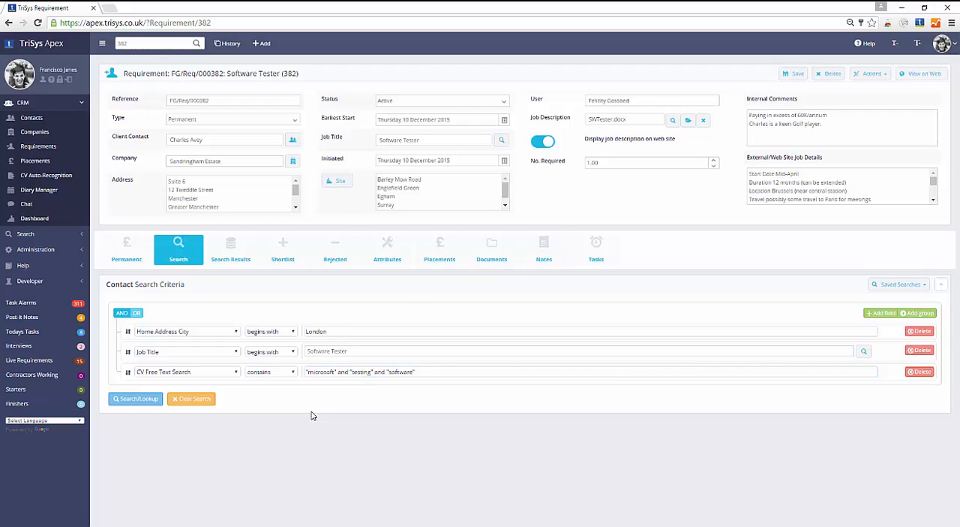
Run the candidate search and open the contact preview of the Professional Lawyer from Harlow
{"action": "left_click", "coordinate": [144, 398]}
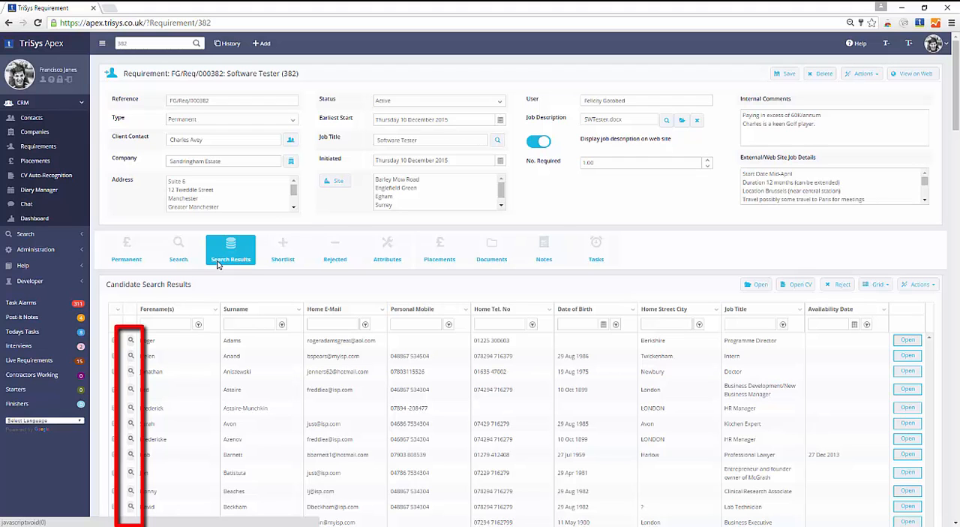
{"action": "left_click", "coordinate": [130, 455]}
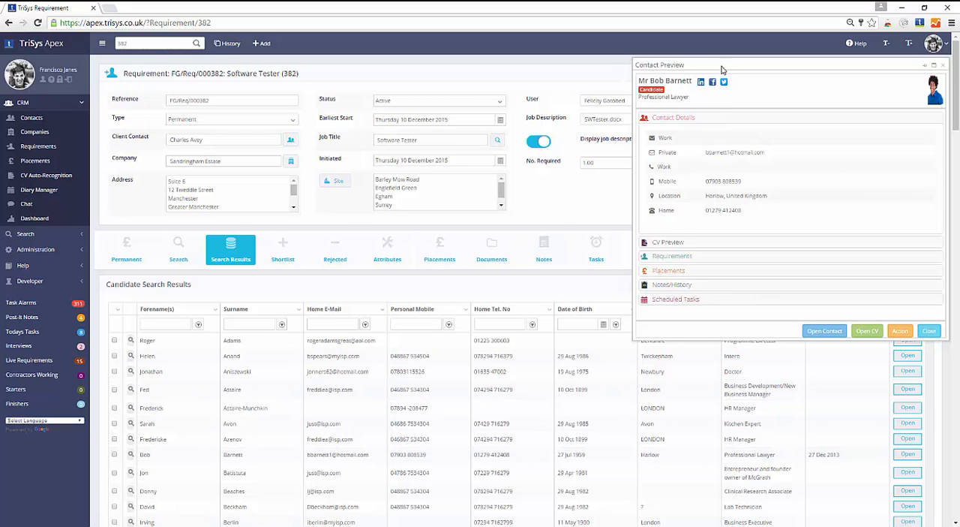
Review the sections of the contact preview, including the scheduled tasks, and close the preview
{"action": "left_click_drag", "start_coordinate": [721, 69], "coordinate": [536, 57]}
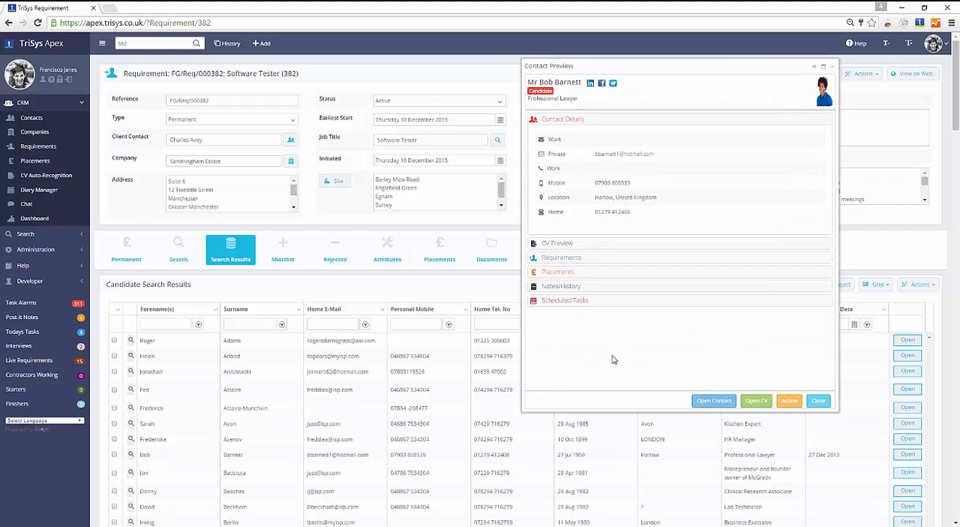
{"action": "left_click", "coordinate": [559, 122]}
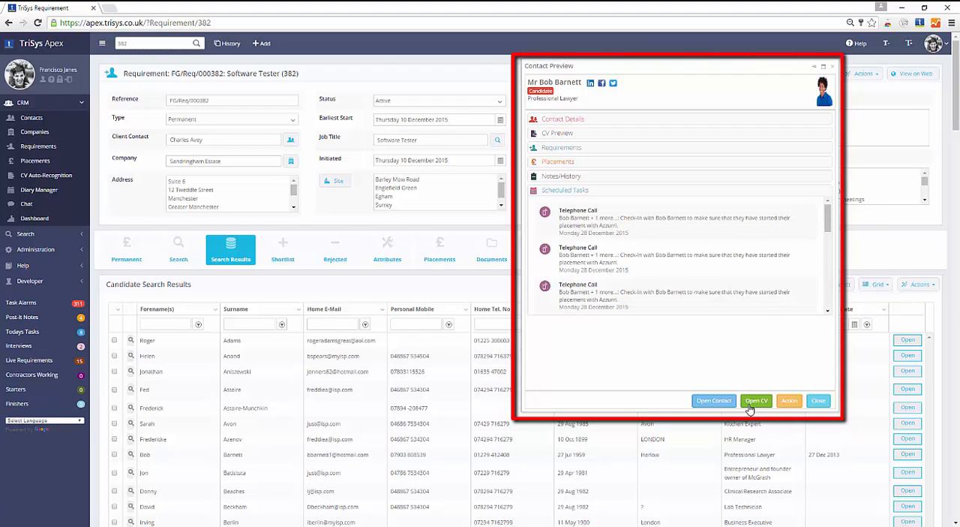
{"action": "left_click", "coordinate": [817, 401]}
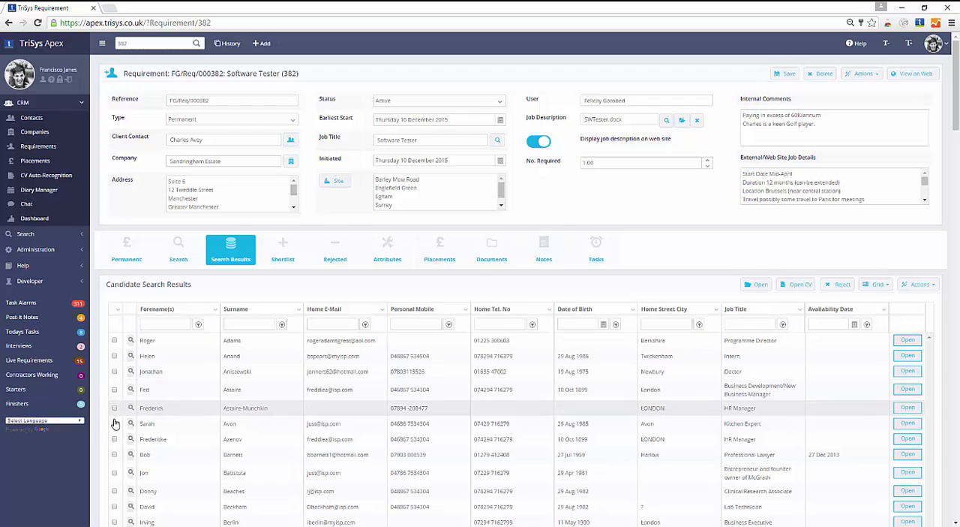
Add the Professional Lawyer from Harlow in the candidate search results to the requirement's shortlist
{"action": "left_click", "coordinate": [115, 454]}
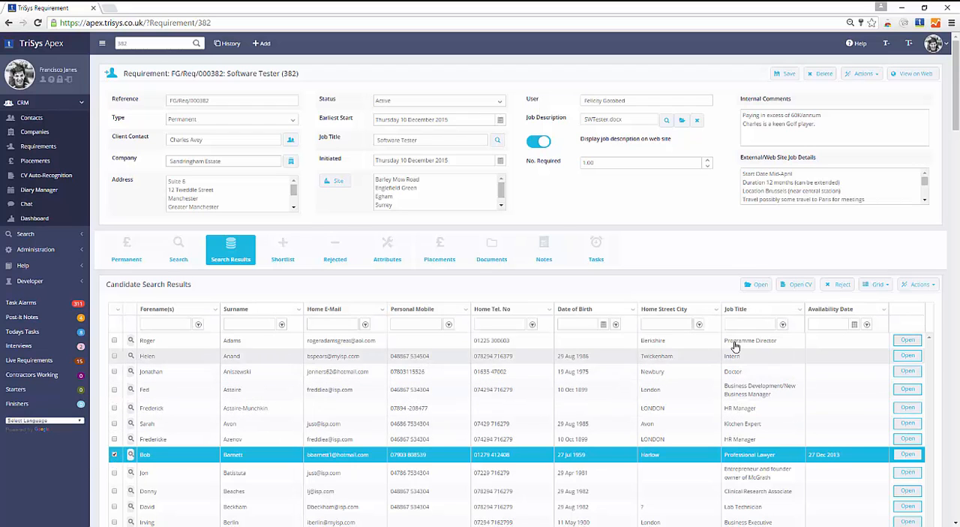
{"action": "left_click", "coordinate": [908, 285]}
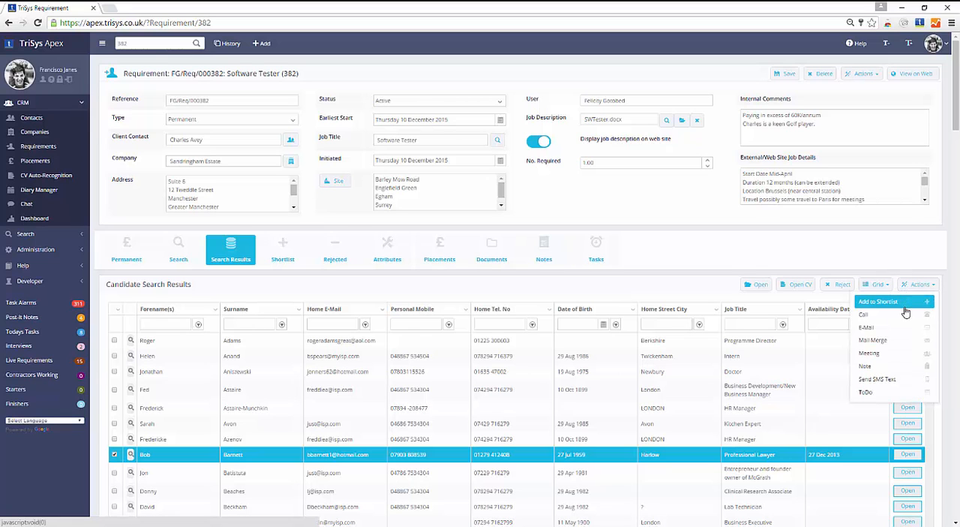
{"action": "left_click", "coordinate": [906, 303]}
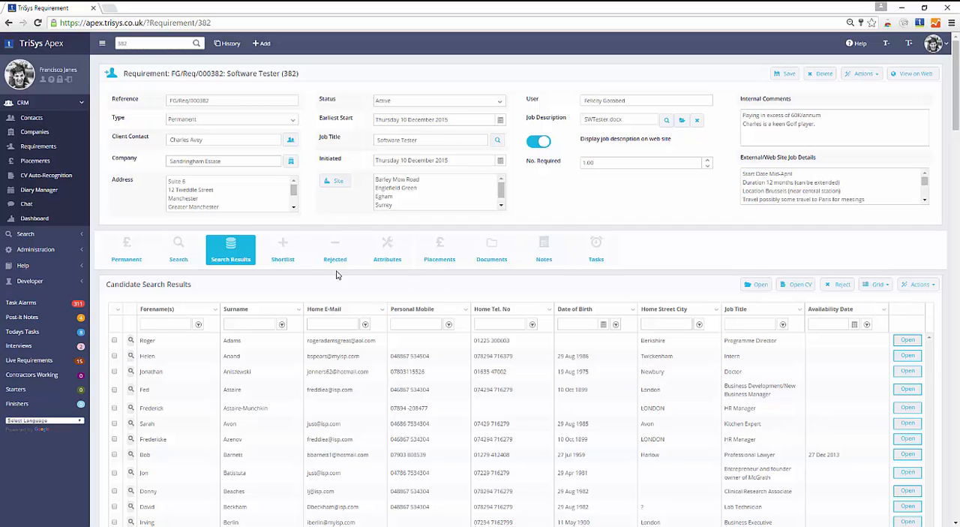
Select the candidate shortlisted on 25 May 2016 in the candidate shortlist and look through the actions available for shortlisted candidates
{"action": "left_click", "coordinate": [279, 256]}
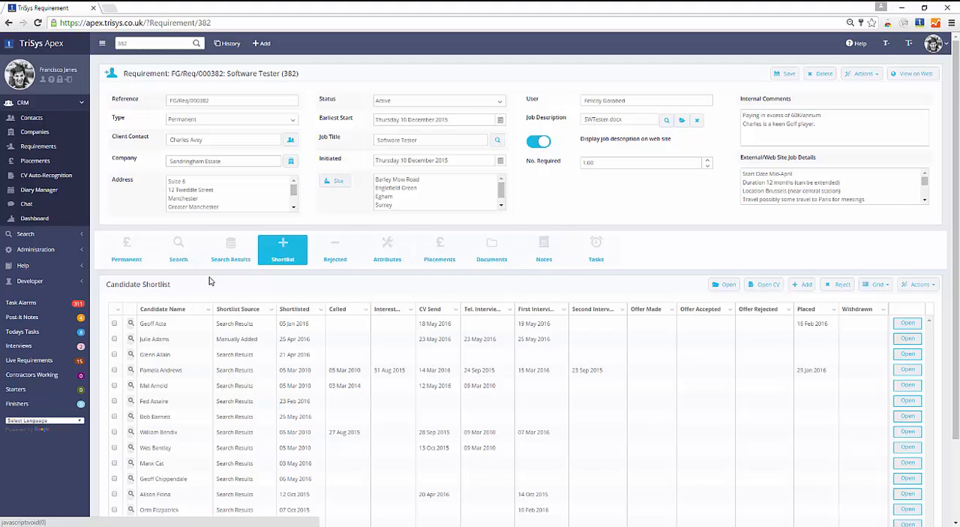
{"action": "left_click_drag", "start_coordinate": [142, 422], "coordinate": [178, 423]}
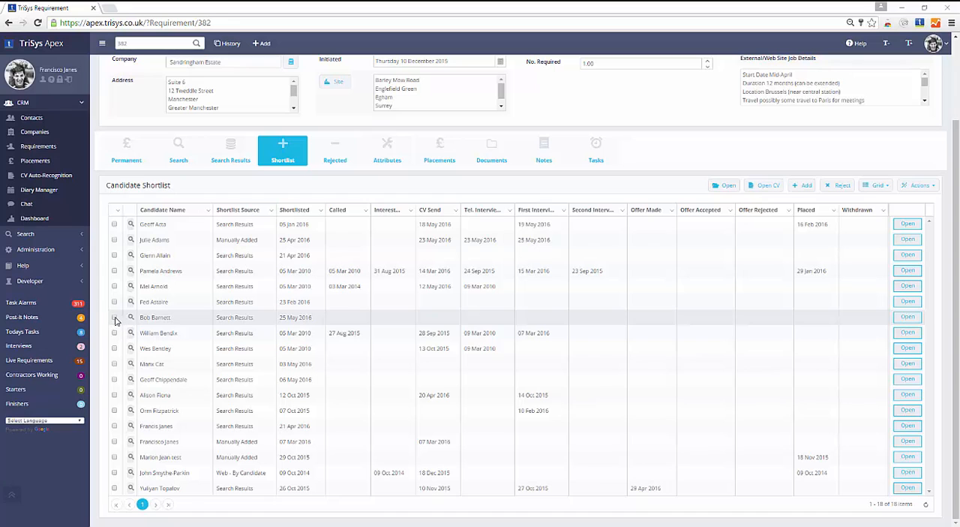
{"action": "left_click", "coordinate": [116, 319]}
{"action": "scroll", "coordinate": [900, 231], "scroll_direction": "up", "scroll_amount": 2}
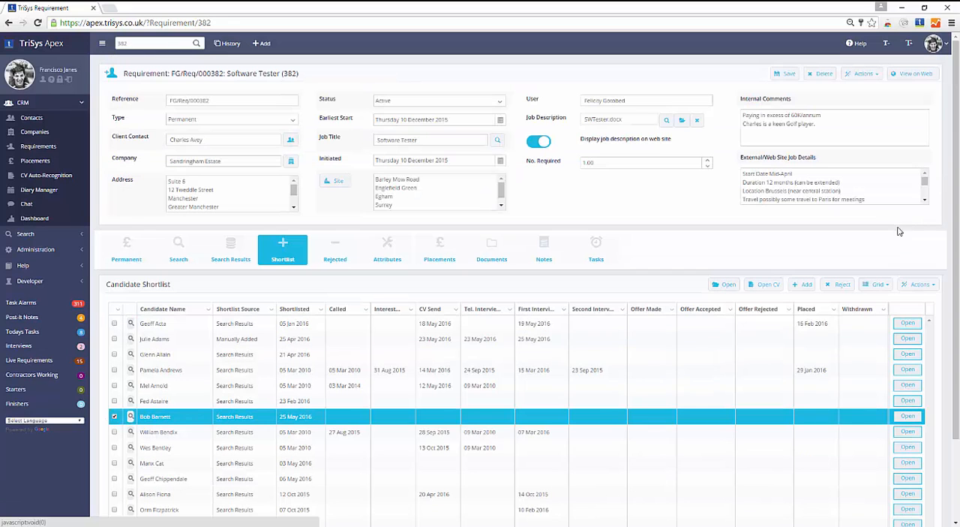
{"action": "left_click", "coordinate": [921, 284]}
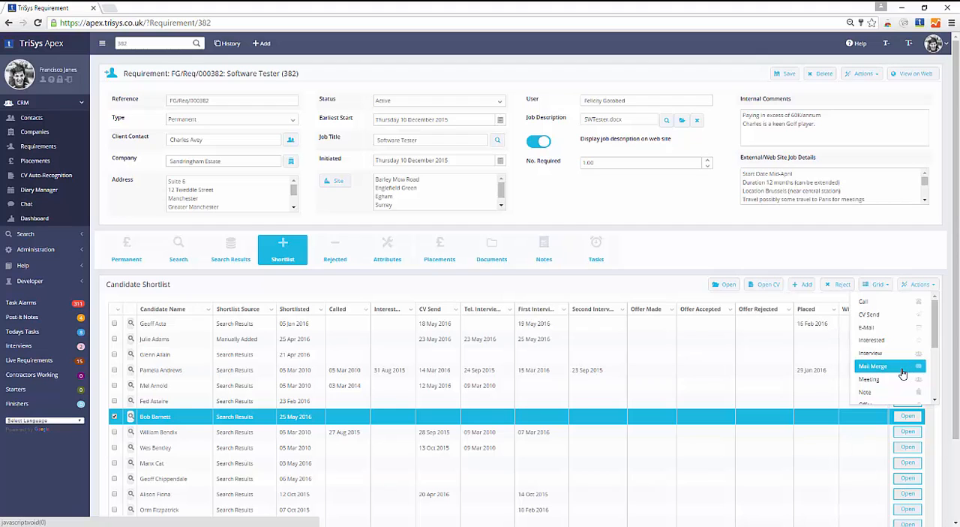
{"action": "left_click", "coordinate": [934, 400]}
{"action": "left_click", "coordinate": [934, 401]}
{"action": "left_click", "coordinate": [935, 400]}
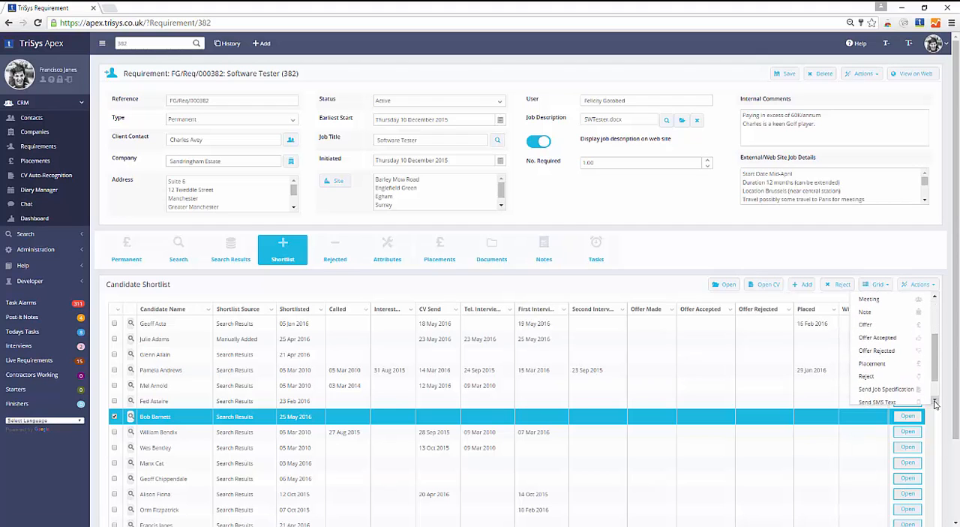
{"action": "left_click", "coordinate": [908, 355]}
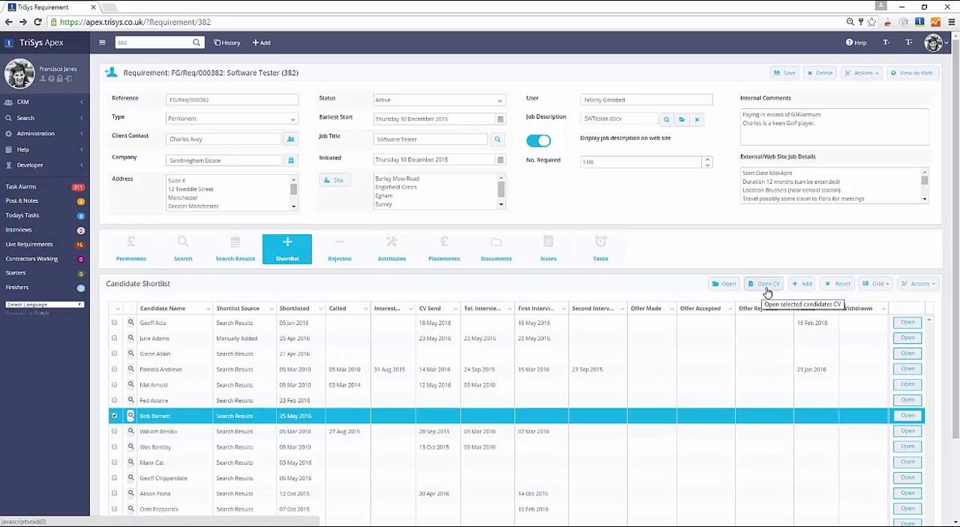
View the original CV of the selected shortlisted candidate and close it
{"action": "left_click", "coordinate": [767, 288]}
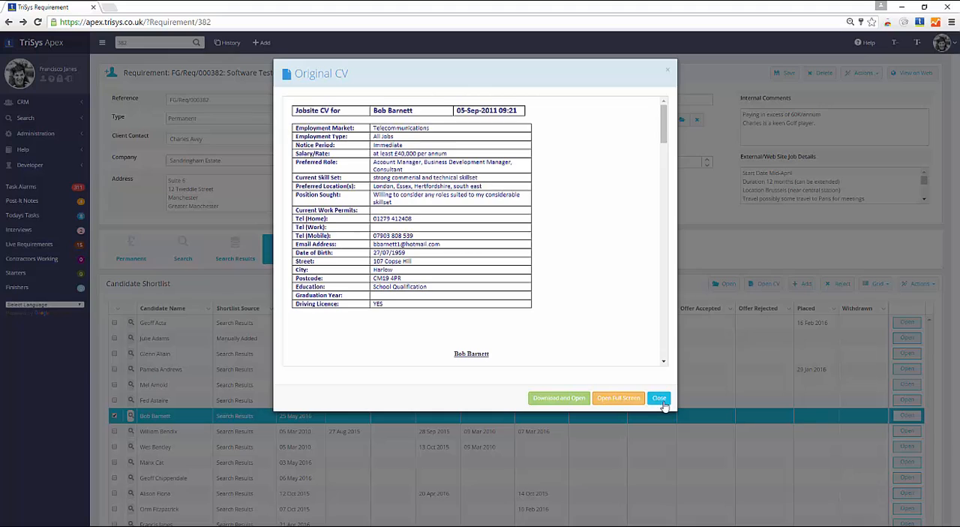
{"action": "scroll", "coordinate": [664, 325], "scroll_direction": "down", "scroll_amount": 10}
{"action": "scroll", "coordinate": [646, 285], "scroll_direction": "up", "scroll_amount": 15}
{"action": "right_click", "coordinate": [642, 248]}
{"action": "left_click", "coordinate": [658, 398]}
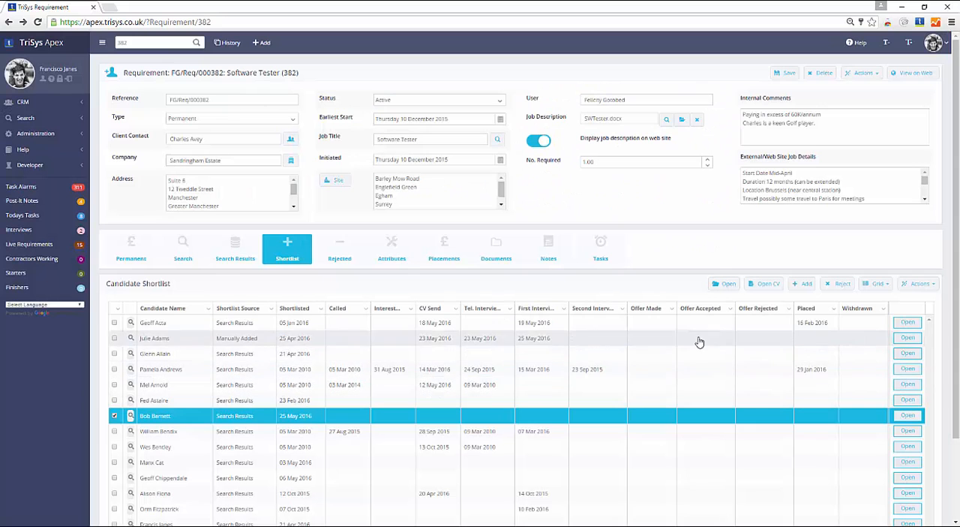
Remove the Head Gardener from Cambridge from the requirement's rejected candidates
{"action": "left_click", "coordinate": [804, 284]}
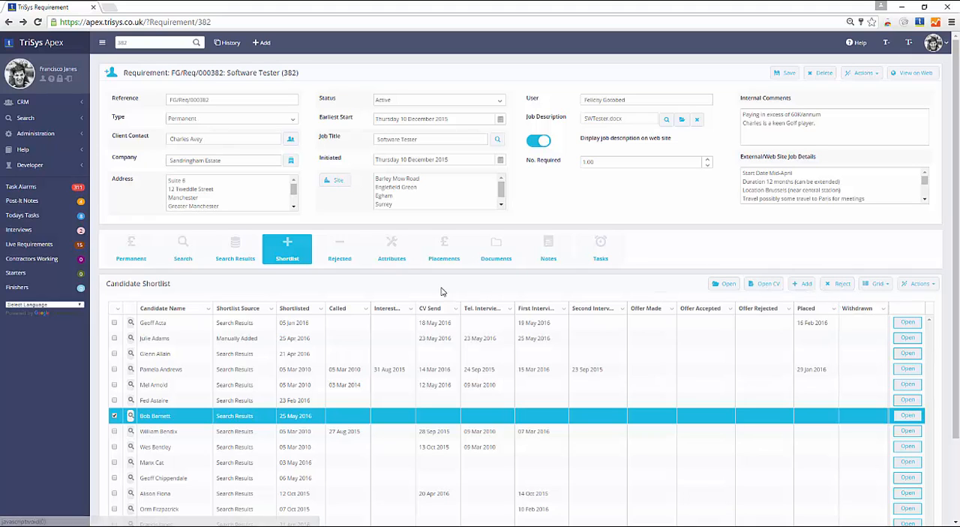
{"action": "left_click", "coordinate": [350, 264]}
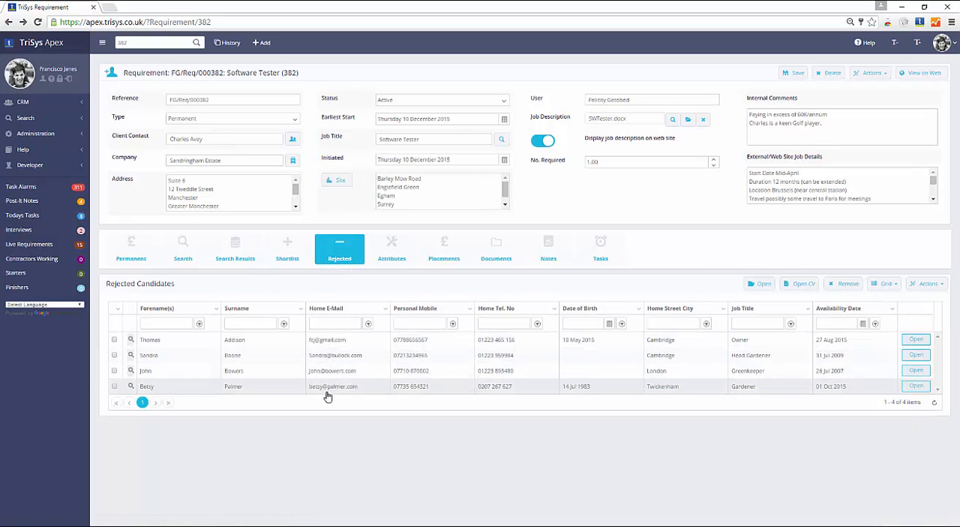
{"action": "left_click", "coordinate": [114, 356]}
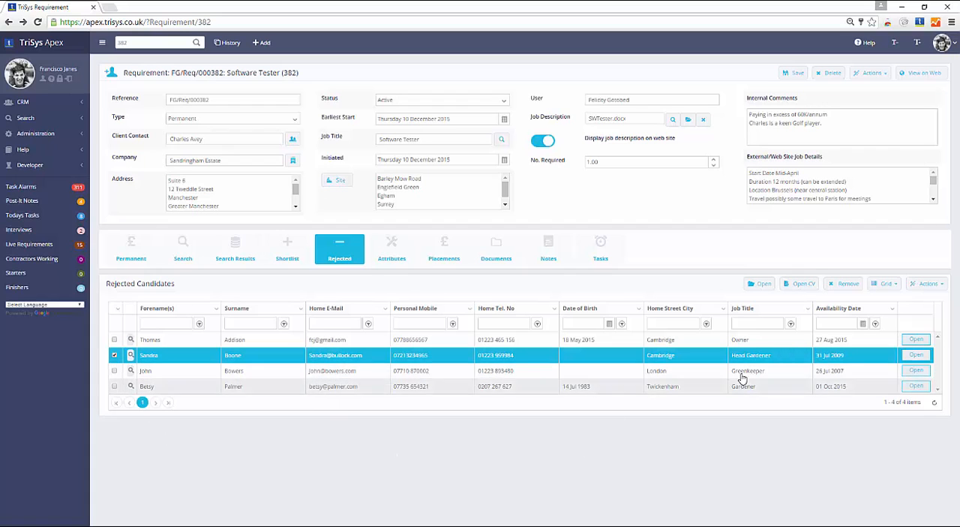
{"action": "left_click", "coordinate": [843, 286]}
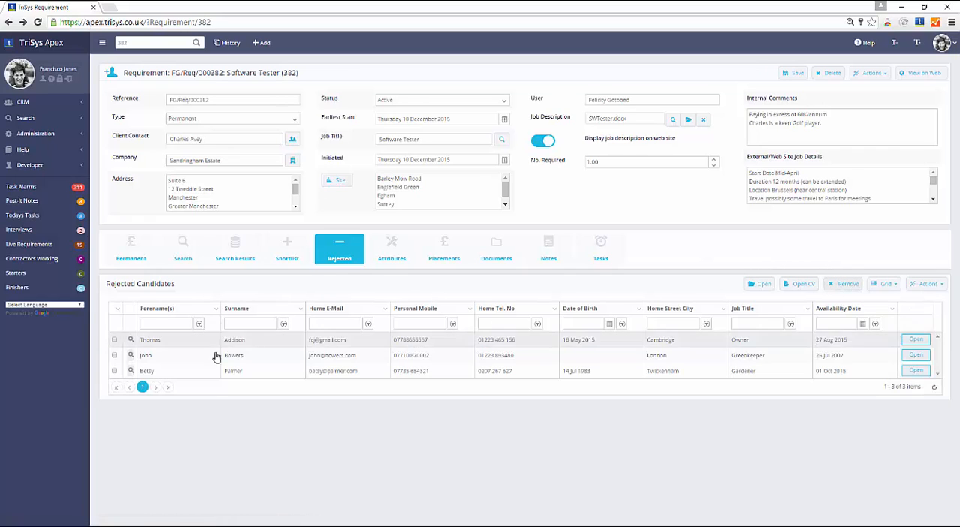
Start the CV Send action for the manually added candidate shortlisted on 25 Apr 2016
{"action": "left_click", "coordinate": [287, 262]}
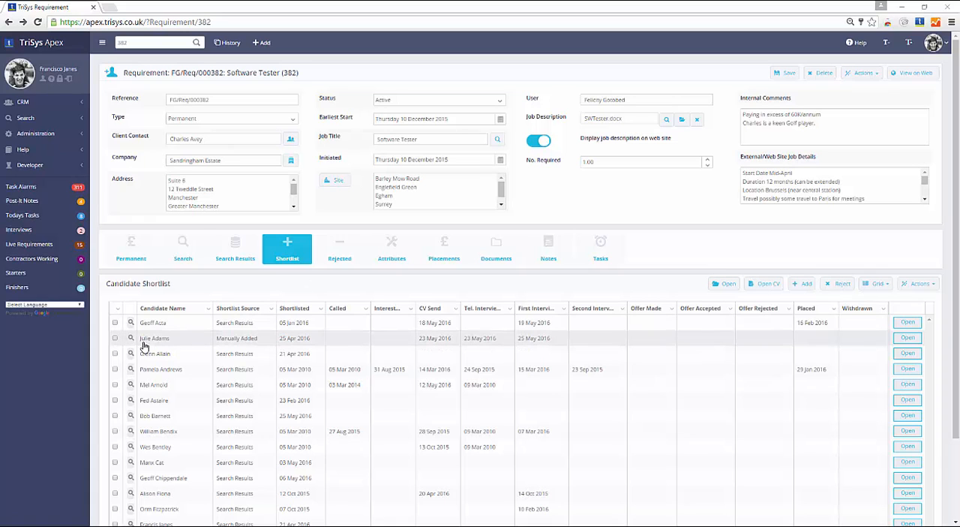
{"action": "left_click", "coordinate": [115, 338]}
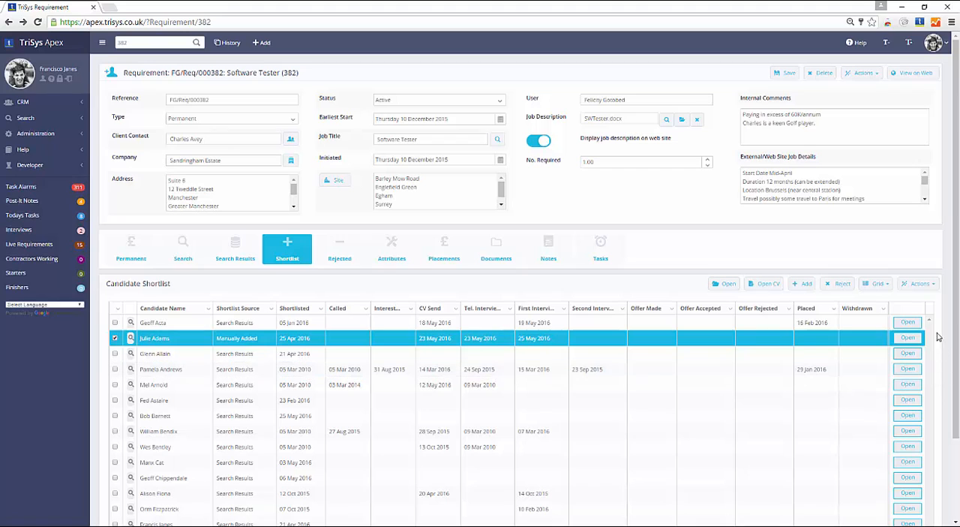
{"action": "left_click", "coordinate": [934, 286]}
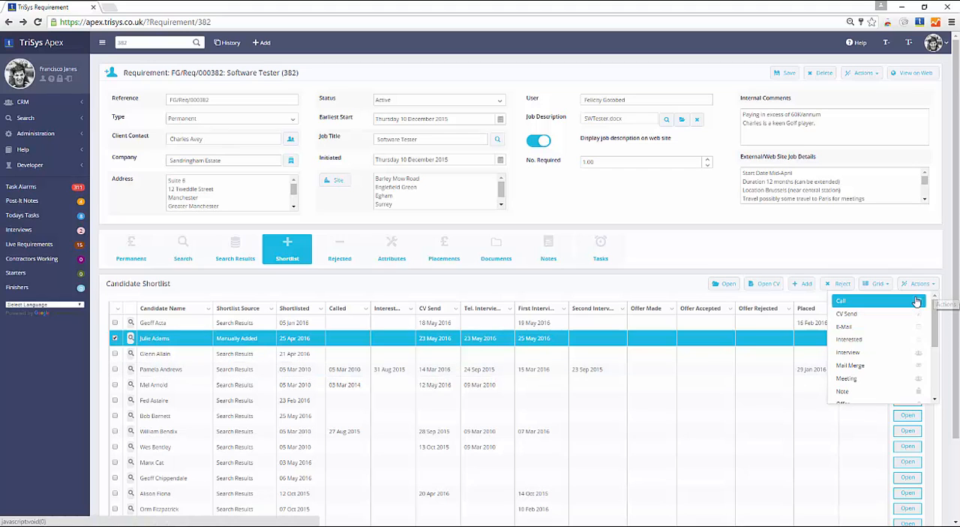
{"action": "left_click", "coordinate": [869, 316]}
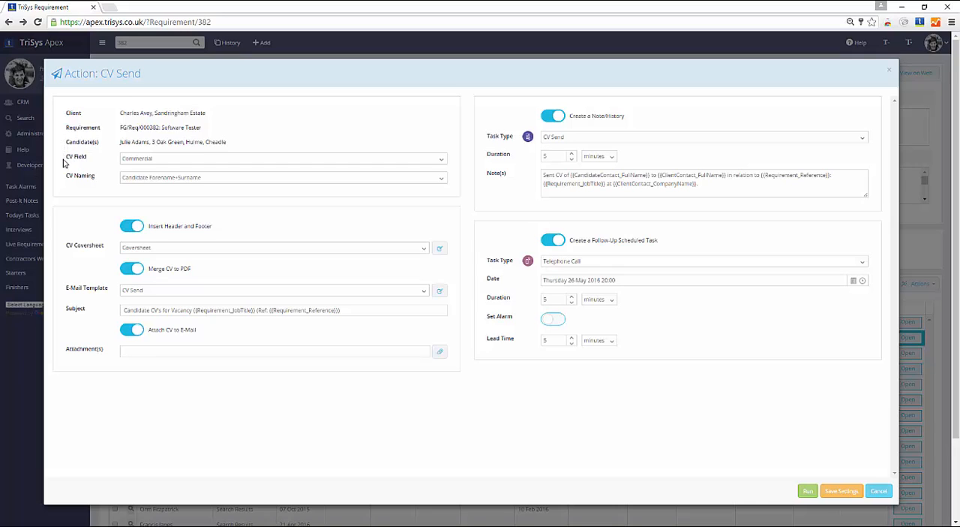
Review the choices offered for CV Field and CV Naming in the CV Send action
{"action": "left_click", "coordinate": [174, 165]}
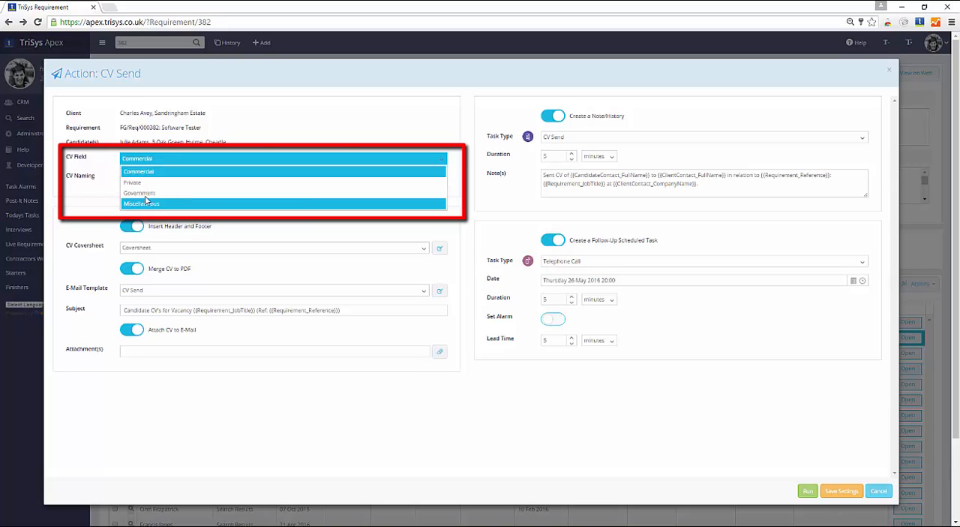
{"action": "left_click", "coordinate": [82, 166]}
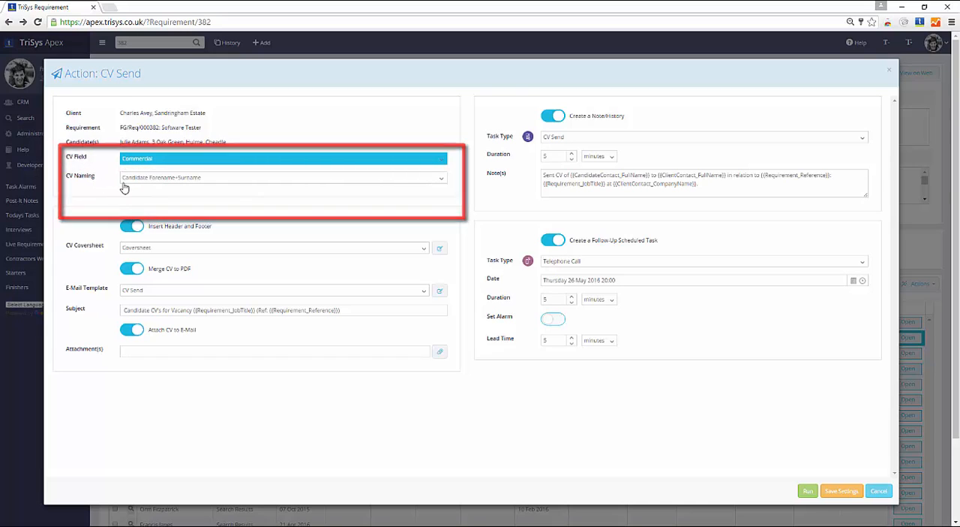
{"action": "left_click", "coordinate": [212, 185]}
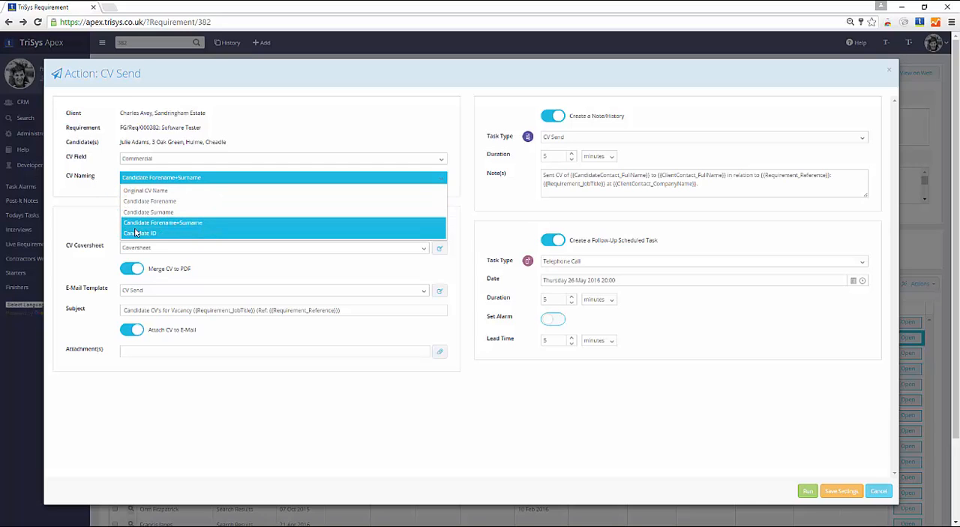
{"action": "left_click", "coordinate": [81, 174]}
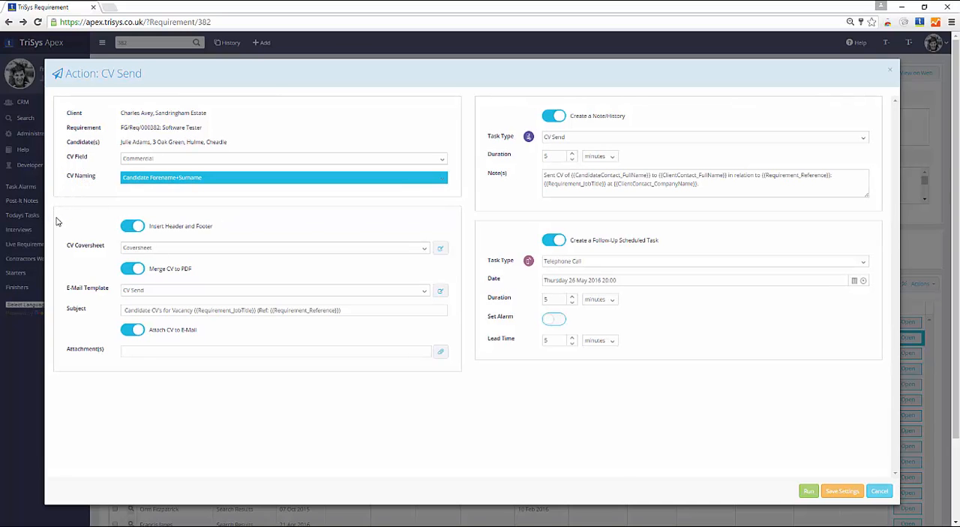
Turn off Insert Header and Footer, with Coversheet as the CV coversheet and Merge CV to PDF on
{"action": "left_click", "coordinate": [129, 234]}
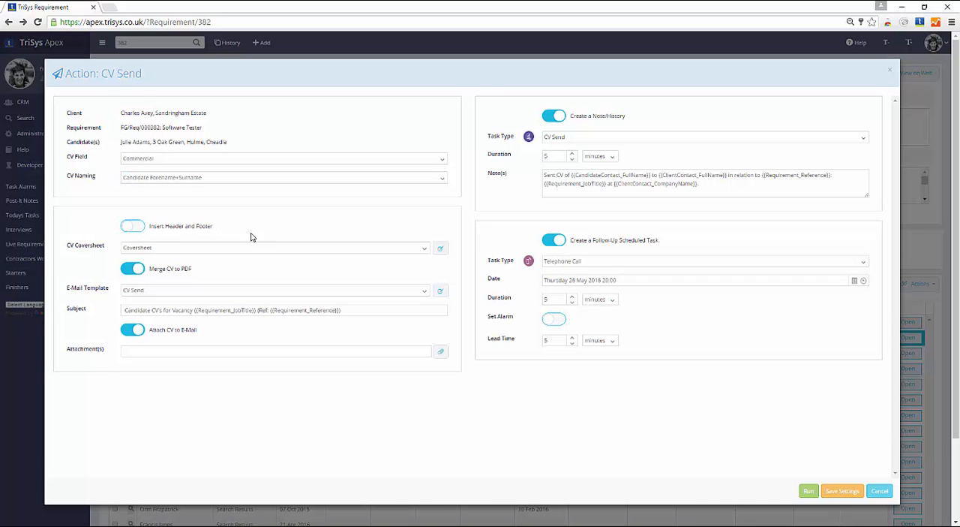
{"action": "left_click", "coordinate": [416, 250]}
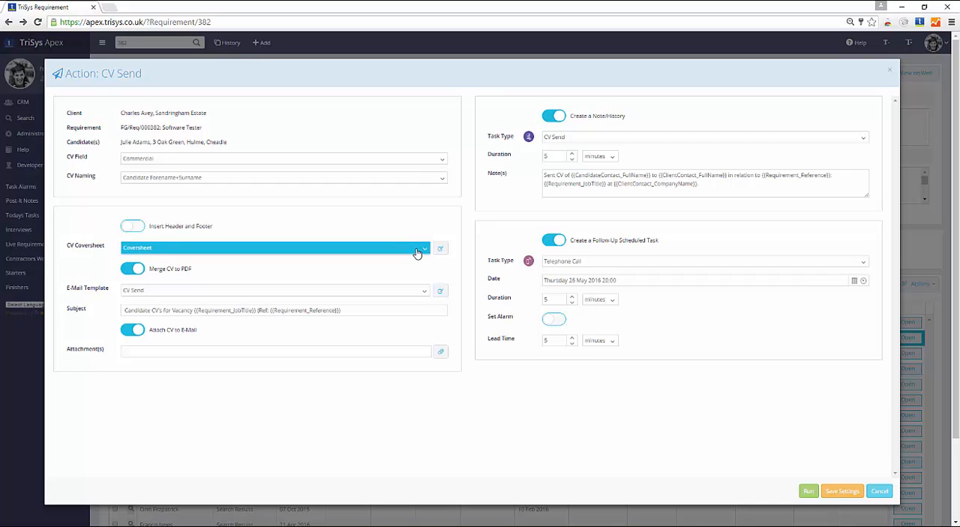
{"action": "left_click", "coordinate": [417, 253]}
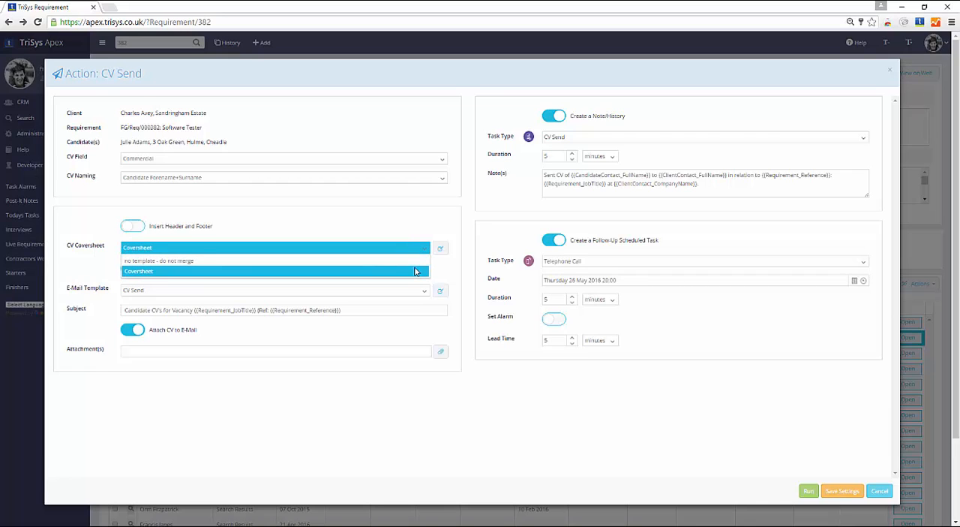
{"action": "left_click", "coordinate": [412, 226]}
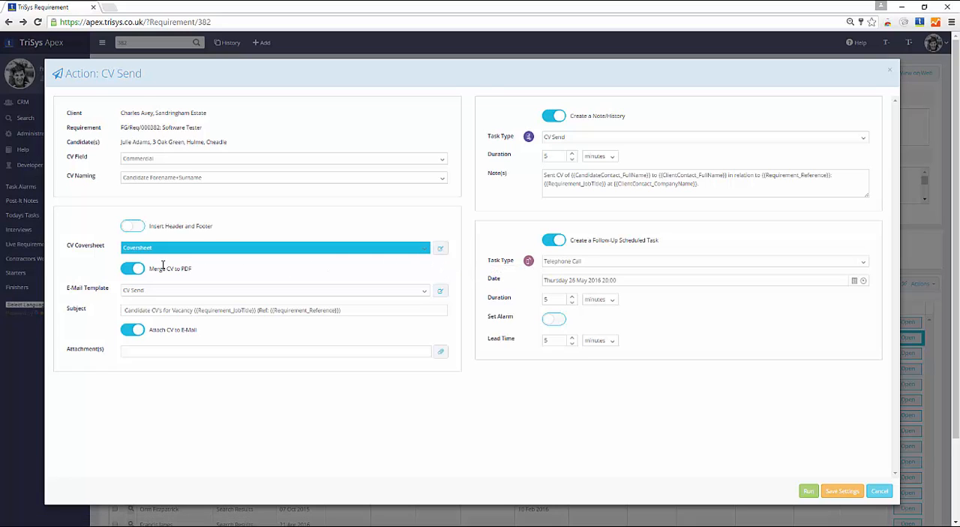
{"action": "left_click", "coordinate": [133, 270]}
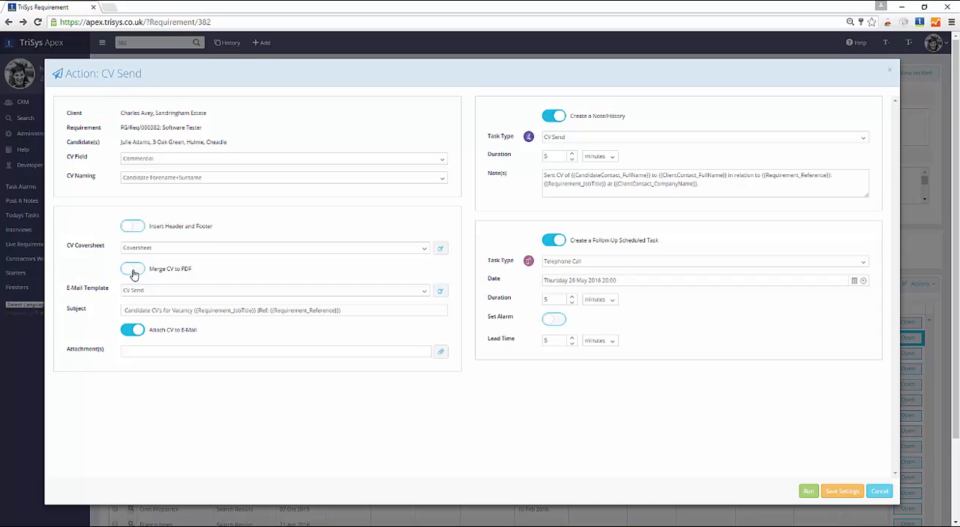
{"action": "left_click", "coordinate": [133, 271]}
Choose CV Send as the e-mail template and select the whole subject line text
{"action": "left_click", "coordinate": [146, 289]}
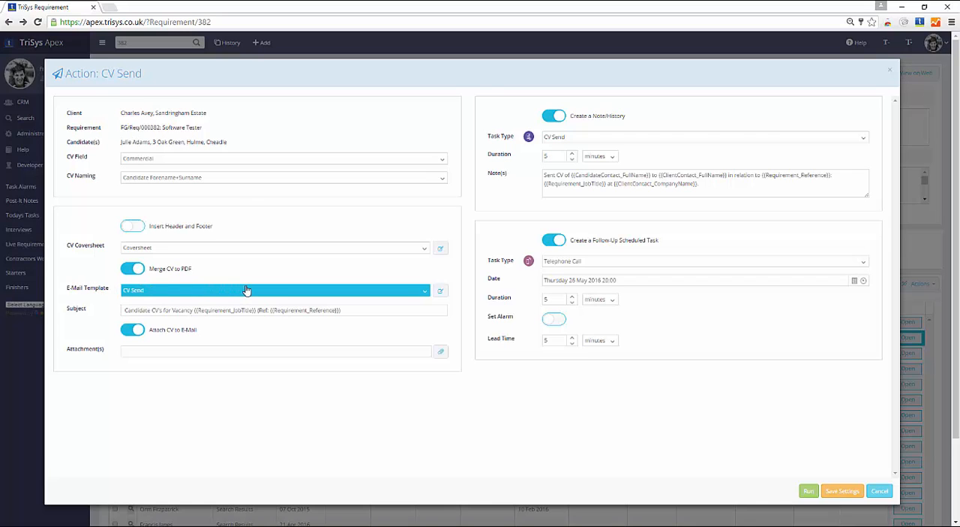
{"action": "left_click", "coordinate": [277, 290]}
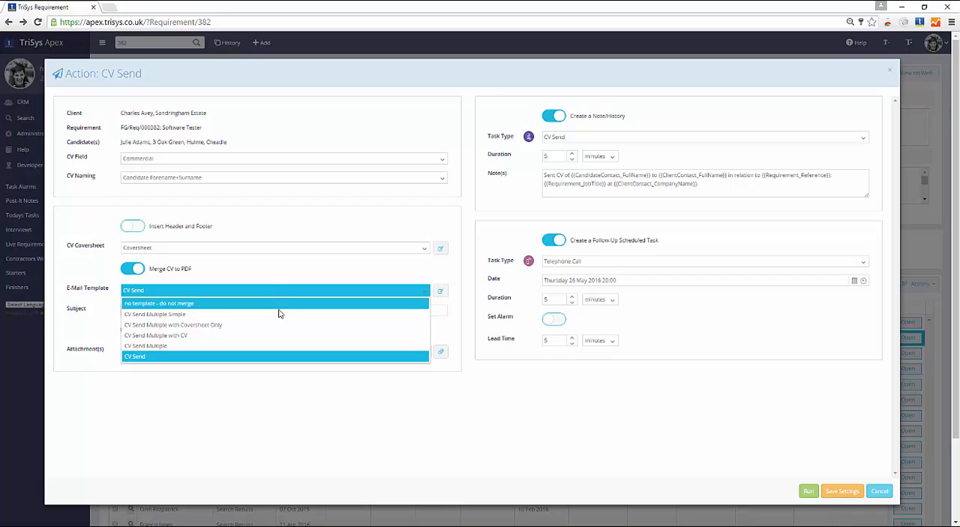
{"action": "left_click", "coordinate": [281, 358]}
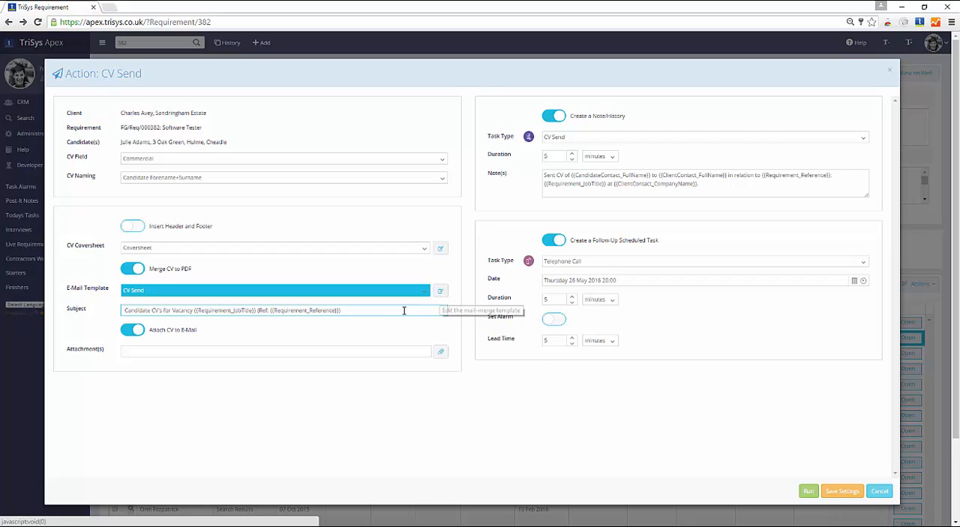
{"action": "left_click_drag", "start_coordinate": [354, 309], "coordinate": [113, 311]}
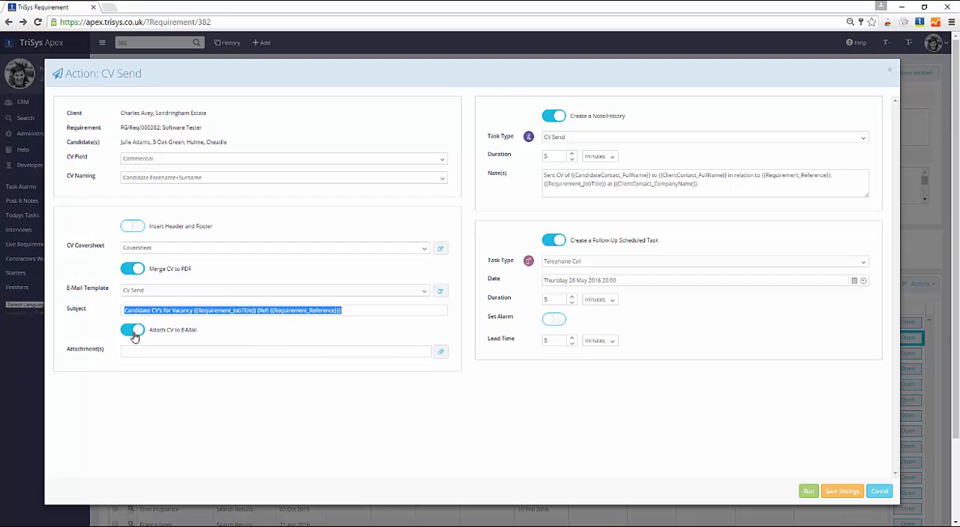
Turn on the alarm for the follow-up Telephone Call task in the CV Send action, leaving the follow-up task enabled
{"action": "left_click", "coordinate": [135, 372]}
{"action": "left_click", "coordinate": [401, 353]}
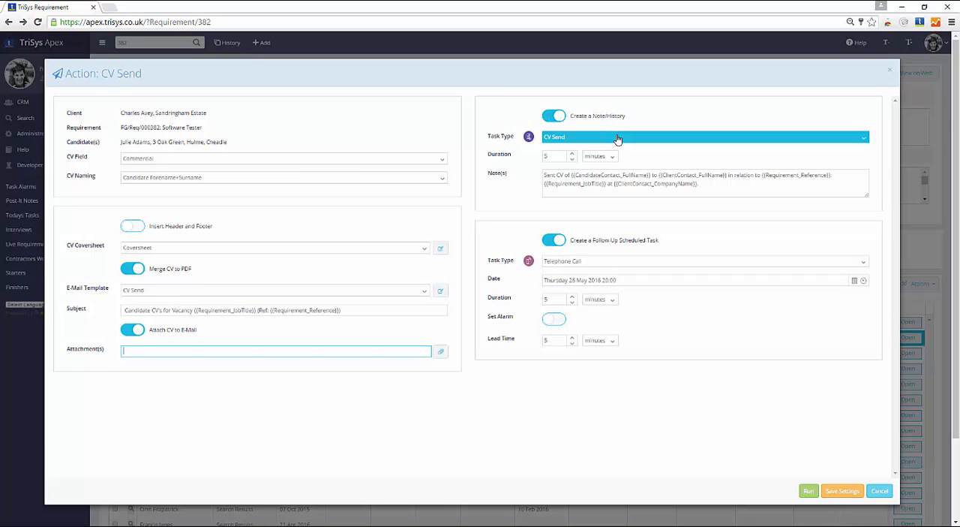
{"action": "left_click", "coordinate": [615, 174]}
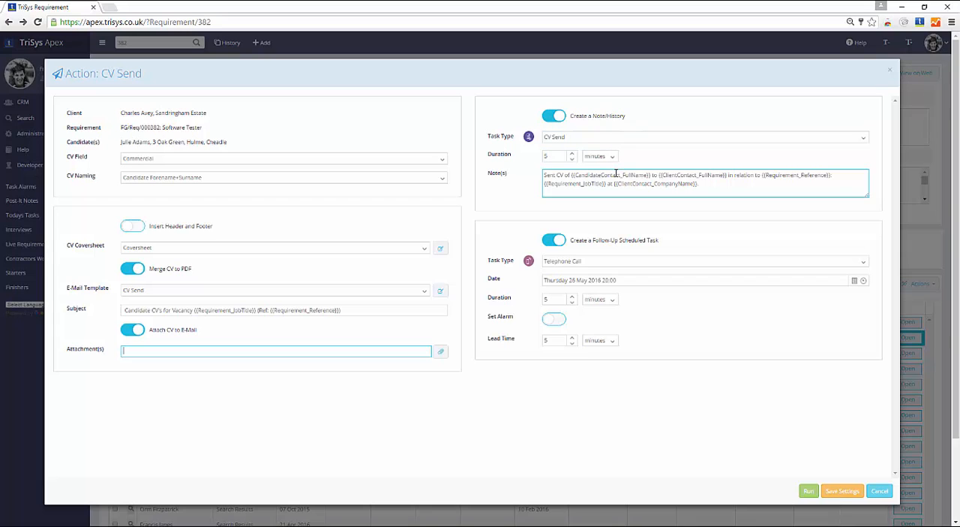
{"action": "left_click", "coordinate": [564, 242]}
{"action": "left_click", "coordinate": [564, 241]}
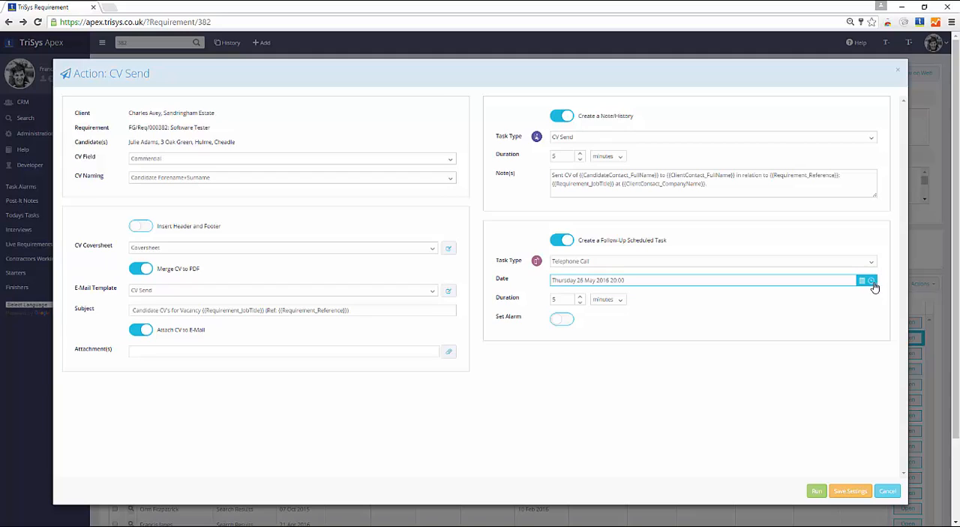
{"action": "left_click", "coordinate": [564, 321]}
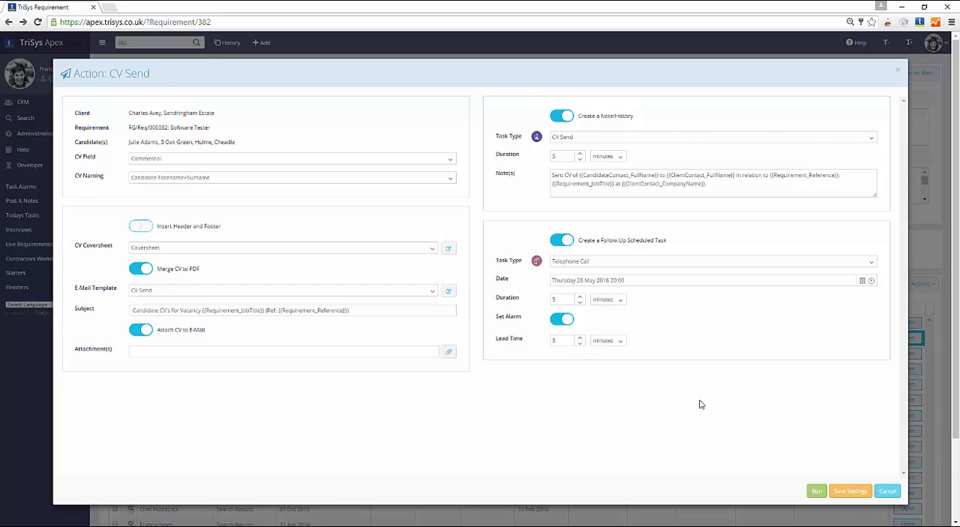
Run the CV Send action and send the generated e-mail with the candidate's PDF CV to the client contact
{"action": "left_click", "coordinate": [818, 492]}
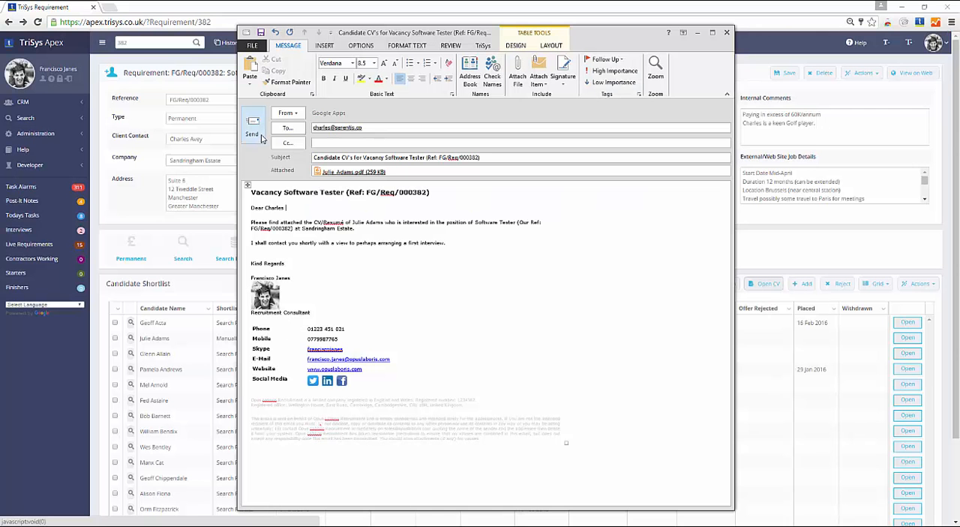
{"action": "left_click", "coordinate": [255, 129]}
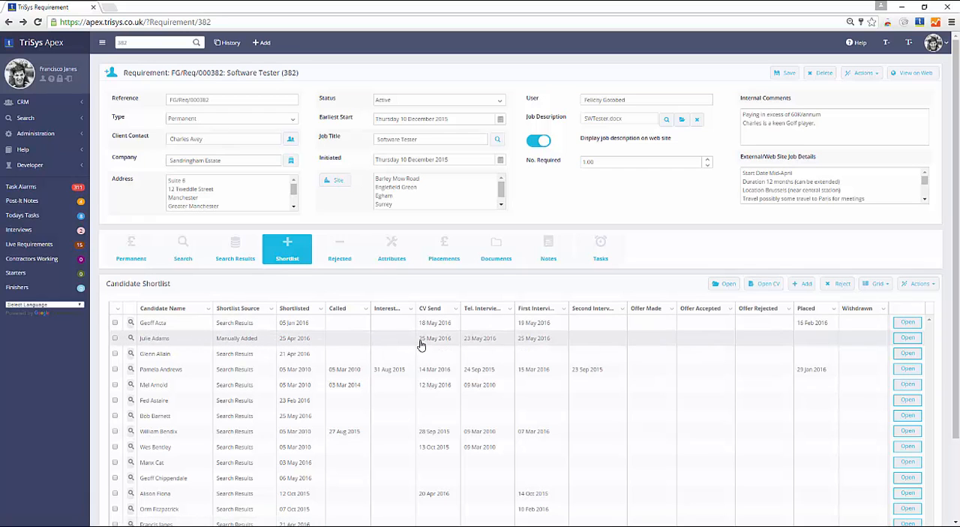
Check the candidate's CV Send date in the shortlist and the newest CV Send entry in the requirement's notes history
{"action": "left_click_drag", "start_coordinate": [420, 344], "coordinate": [453, 345]}
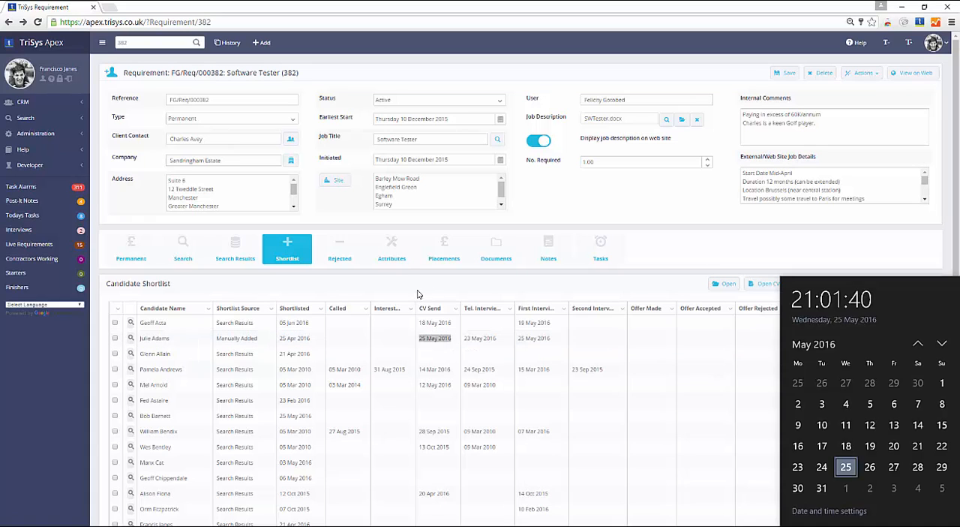
{"action": "left_click", "coordinate": [420, 293]}
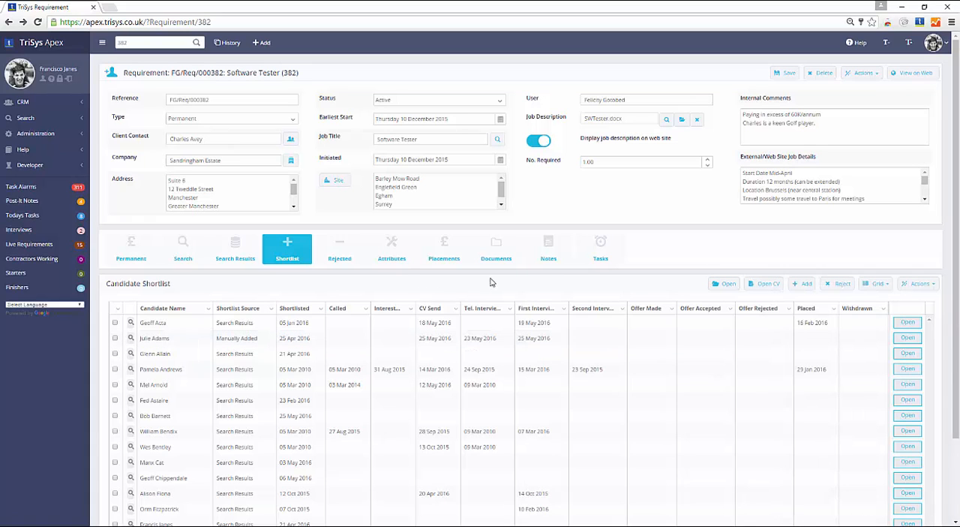
{"action": "left_click", "coordinate": [543, 260]}
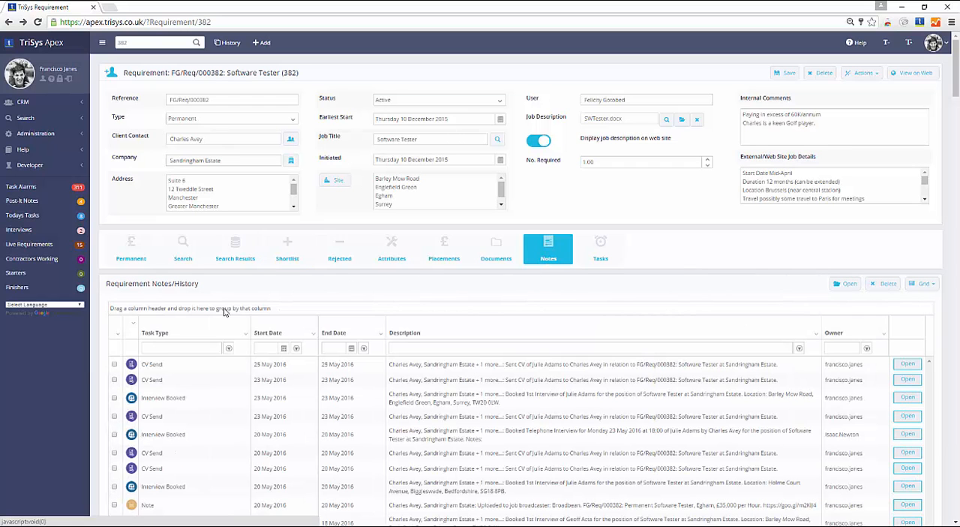
{"action": "left_click_drag", "start_coordinate": [141, 365], "coordinate": [175, 371]}
{"action": "left_click_drag", "start_coordinate": [254, 368], "coordinate": [294, 370]}
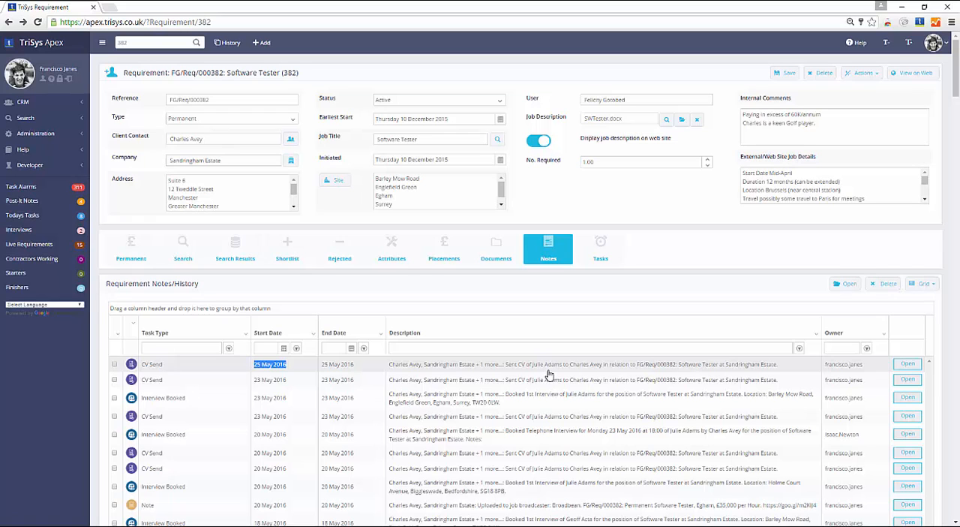
Review the requirement's scheduled tasks for the follow-up telephone call about the sent CV
{"action": "left_click", "coordinate": [601, 255]}
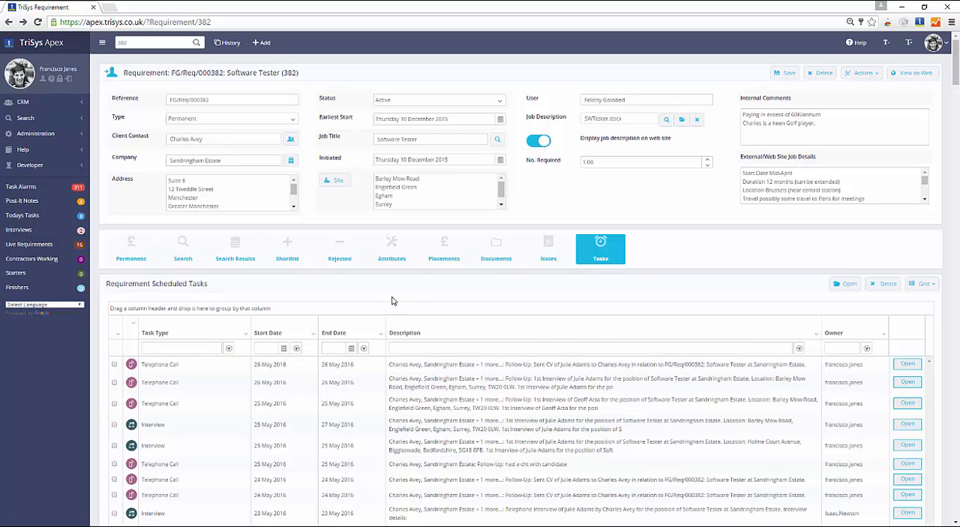
{"action": "left_click", "coordinate": [288, 255]}
{"action": "left_click", "coordinate": [604, 252]}
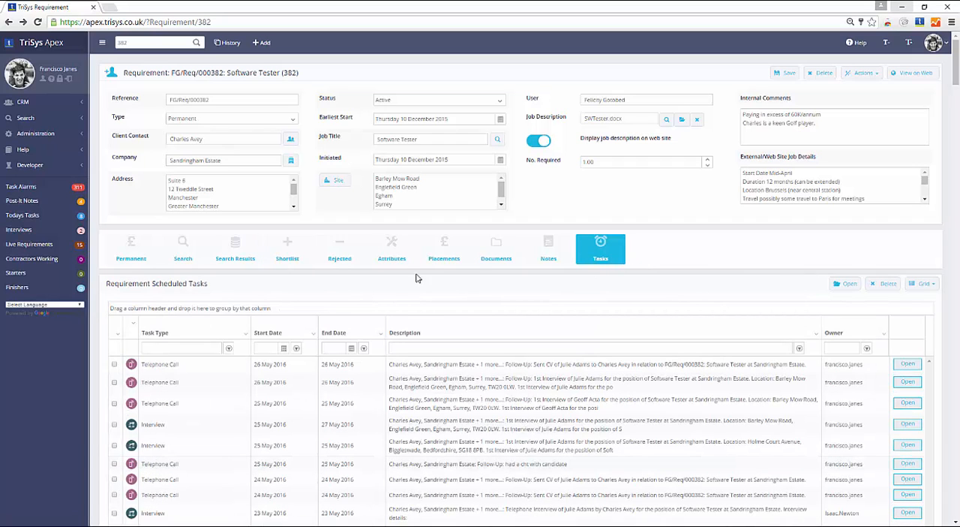
Start the Send Job Specification action for the manually added candidate in the shortlist
{"action": "left_click", "coordinate": [286, 254]}
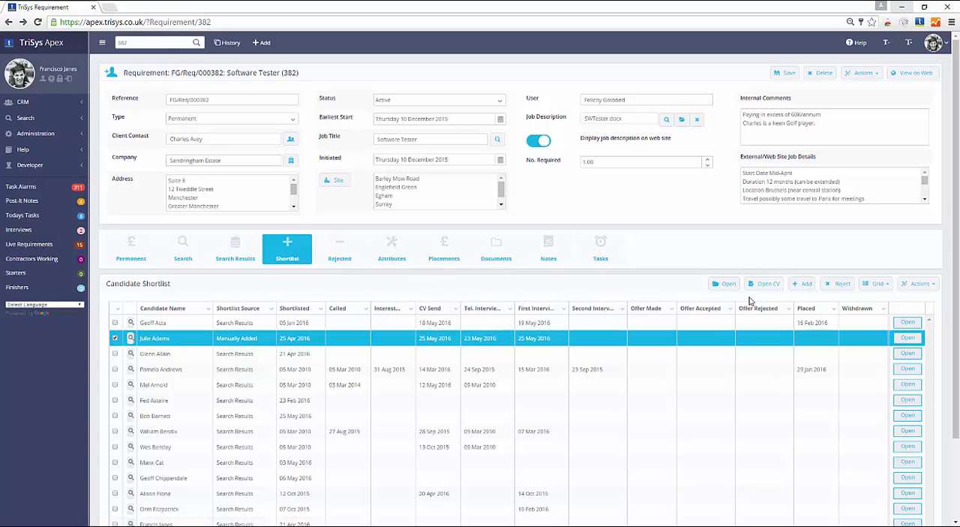
{"action": "left_click", "coordinate": [928, 285]}
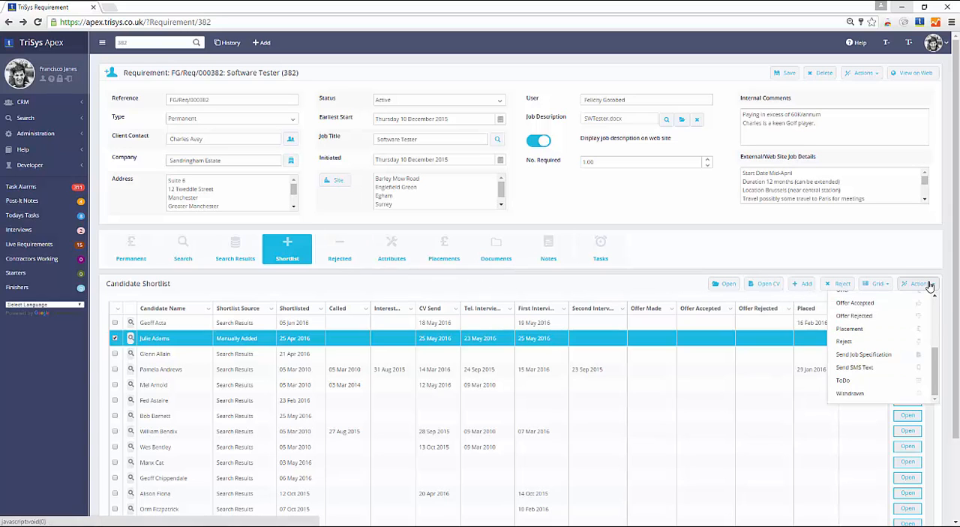
{"action": "left_click", "coordinate": [900, 360]}
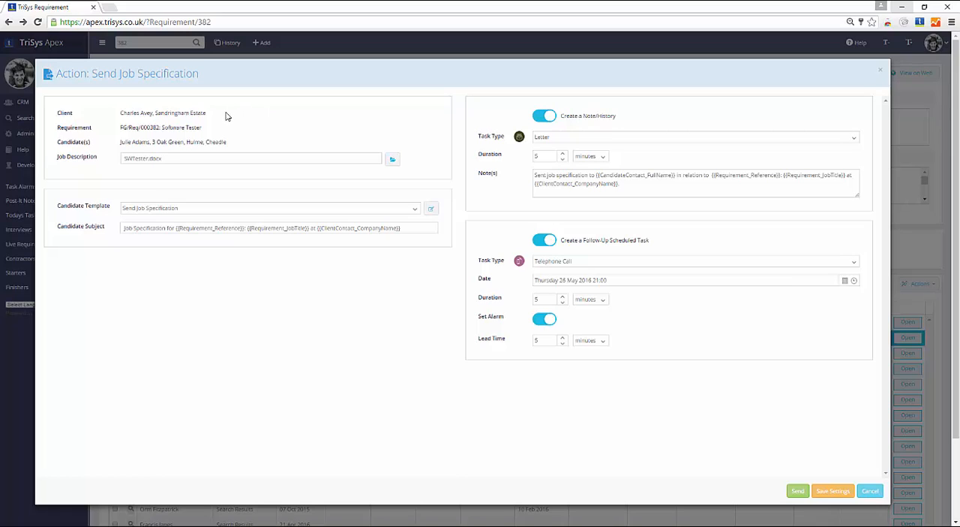
Send the candidate the SWTester.docx job specification using the Send Job Specification template, with Create a Note/History on
{"action": "left_click", "coordinate": [224, 160]}
{"action": "left_click", "coordinate": [222, 211]}
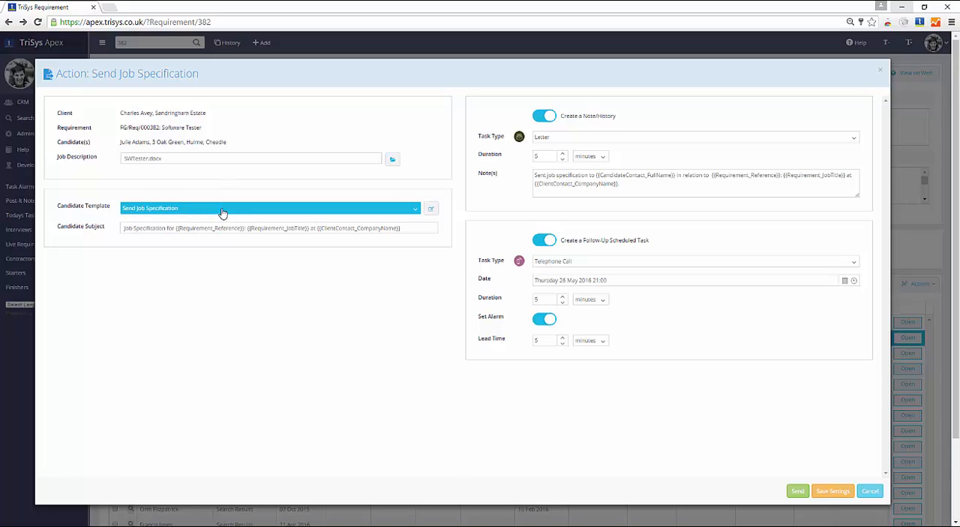
{"action": "left_click", "coordinate": [222, 228]}
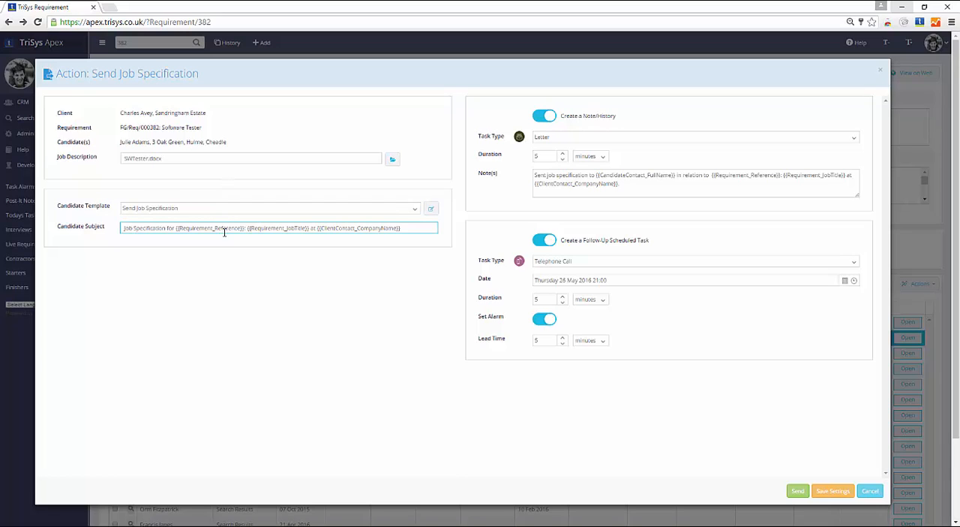
{"action": "left_click", "coordinate": [552, 124]}
{"action": "left_click", "coordinate": [547, 126]}
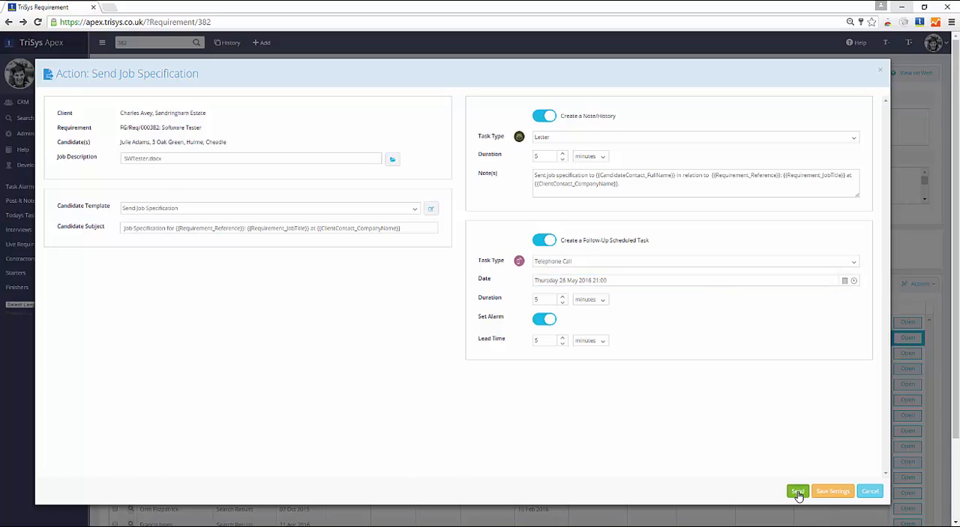
{"action": "left_click", "coordinate": [798, 492]}
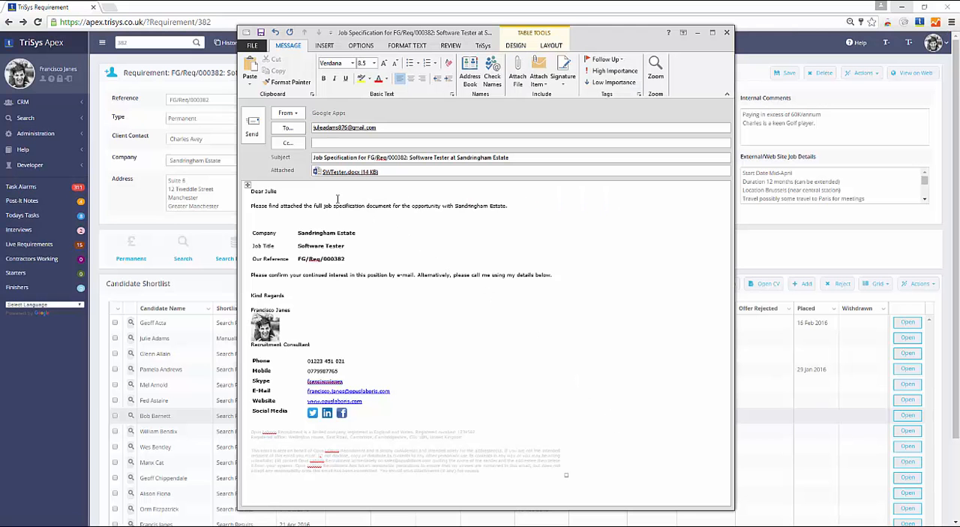
{"action": "left_click", "coordinate": [253, 128]}
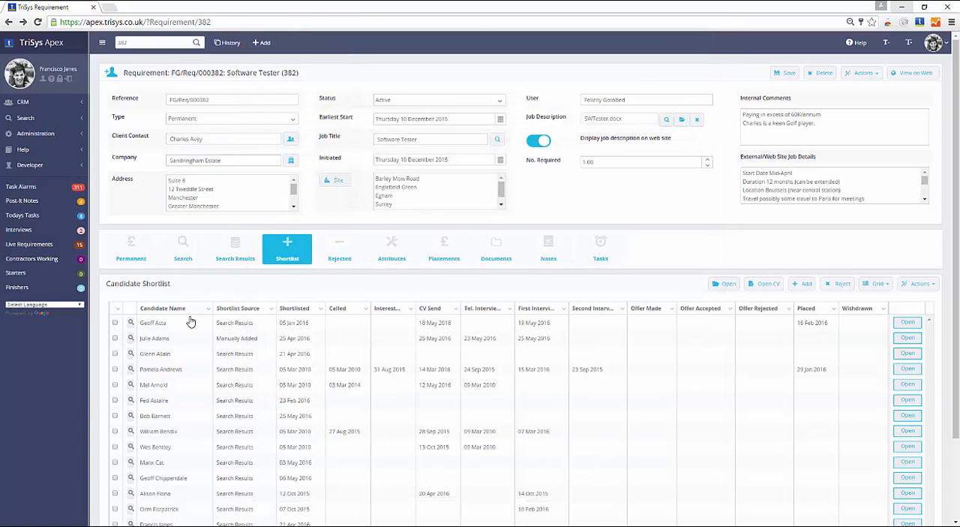
Start the Interview action for the manually added candidate shortlisted on 25 Apr 2016
{"action": "left_click", "coordinate": [115, 338]}
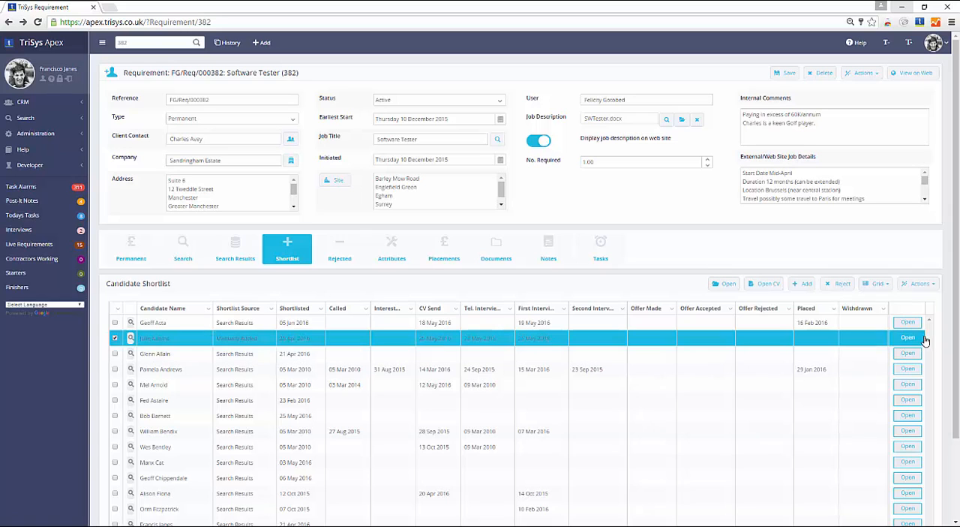
{"action": "left_click", "coordinate": [932, 285]}
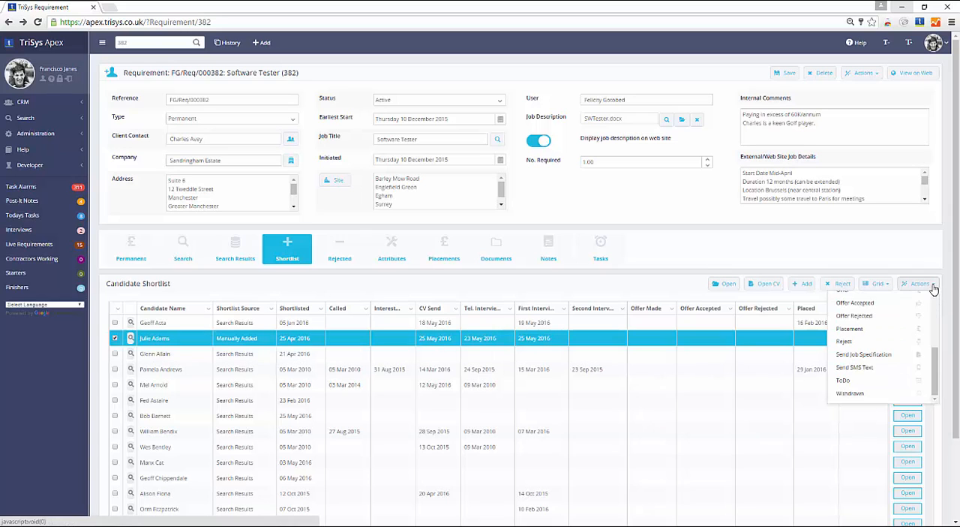
{"action": "scroll", "coordinate": [934, 359], "scroll_direction": "down", "scroll_amount": 2}
{"action": "left_click_drag", "start_coordinate": [934, 359], "coordinate": [933, 321]}
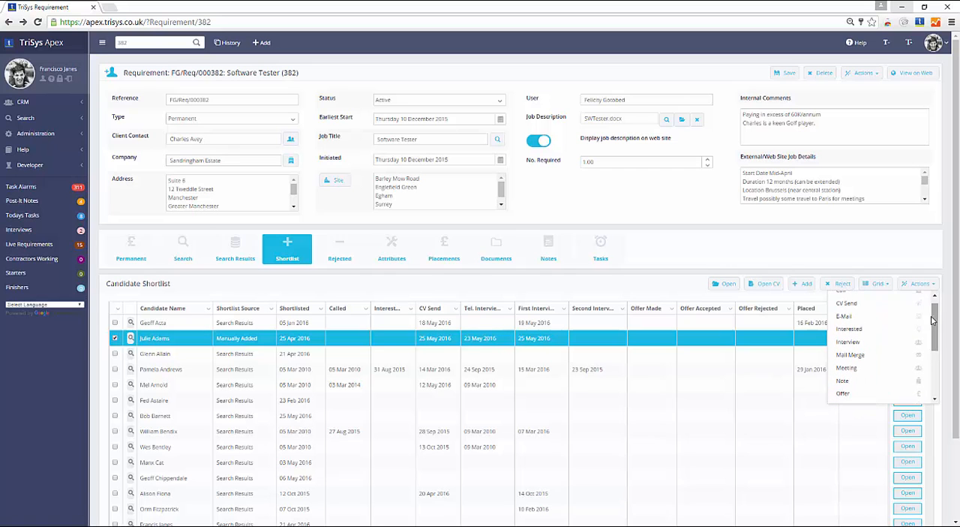
{"action": "left_click", "coordinate": [865, 345]}
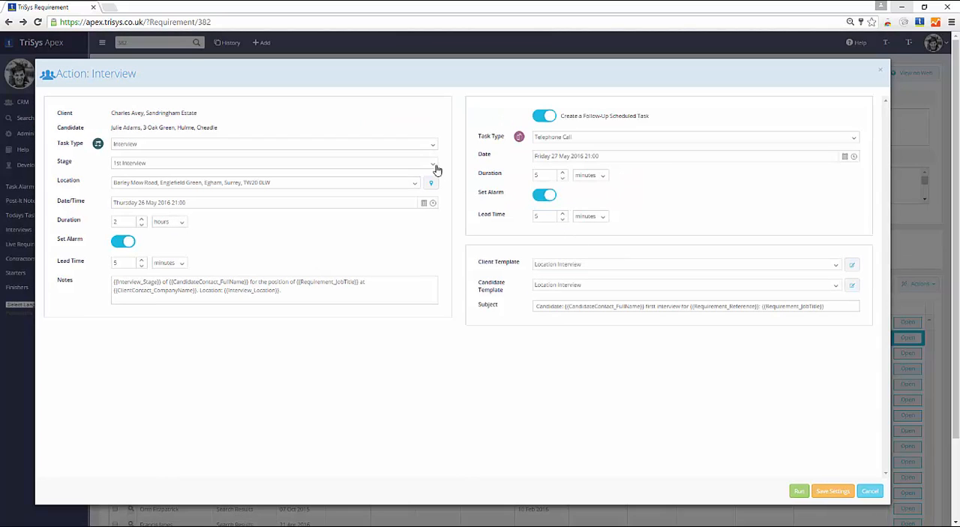
Specify a new interview location in Cambridge by looking up the address from its post code, and save it
{"action": "left_click", "coordinate": [315, 190]}
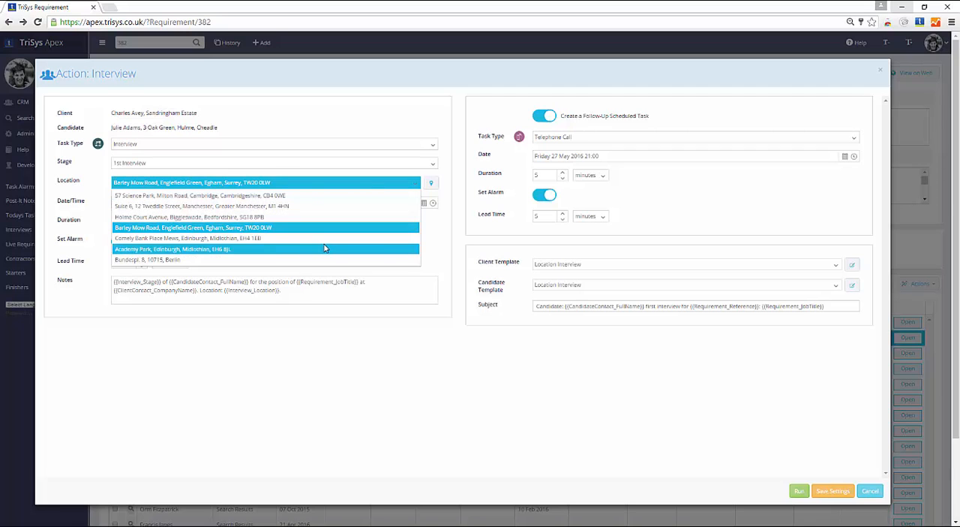
{"action": "left_click", "coordinate": [438, 246]}
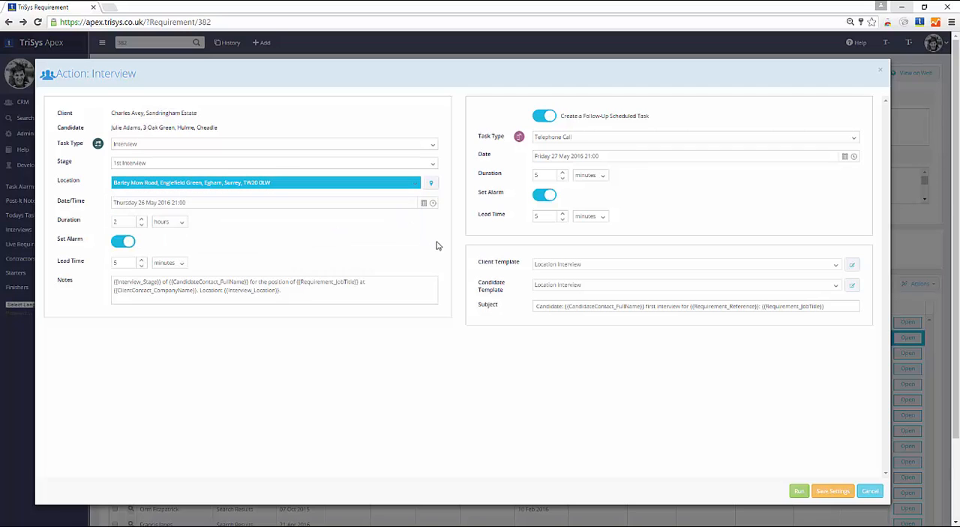
{"action": "left_click", "coordinate": [433, 185]}
{"action": "left_click", "coordinate": [410, 125]}
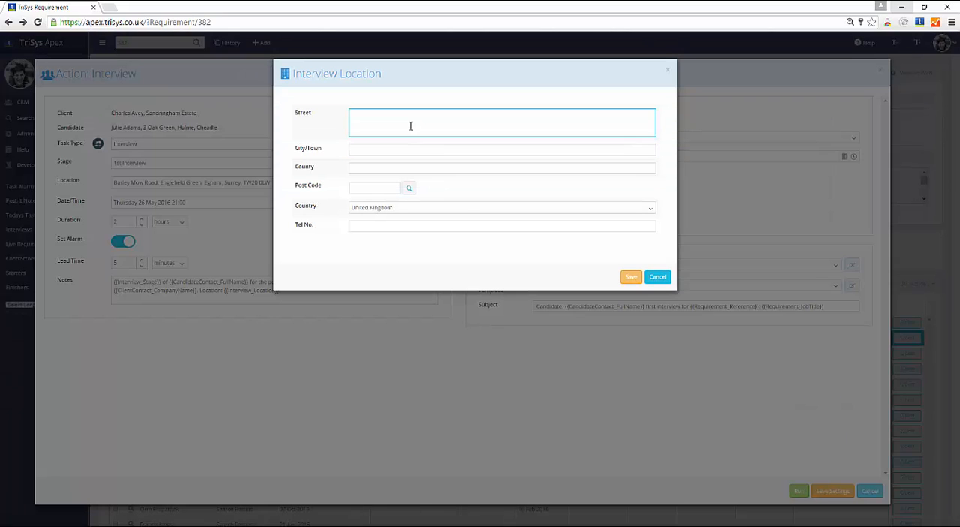
{"action": "left_click", "coordinate": [407, 149]}
{"action": "left_click", "coordinate": [408, 167]}
{"action": "left_click", "coordinate": [409, 189]}
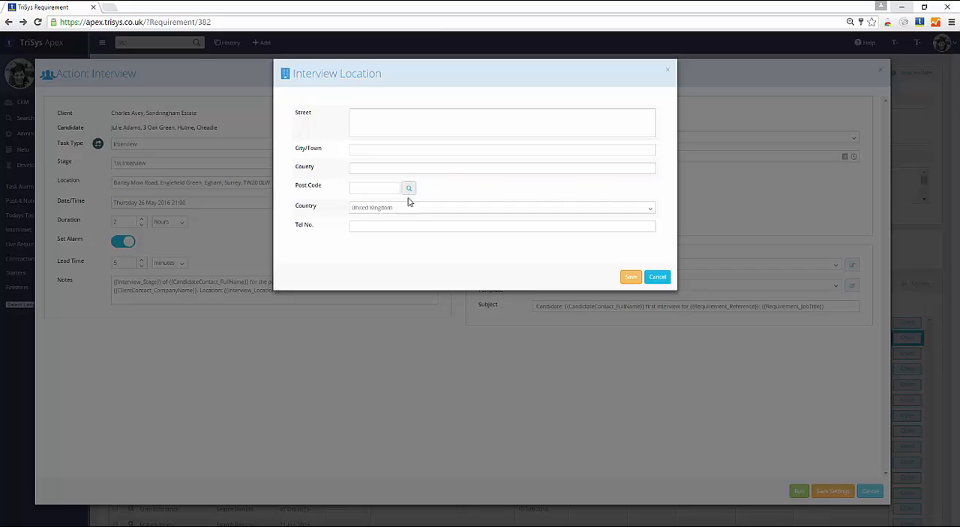
{"action": "left_click", "coordinate": [411, 225]}
{"action": "left_click", "coordinate": [385, 188]}
{"action": "type", "text": "CB1 1BH"}
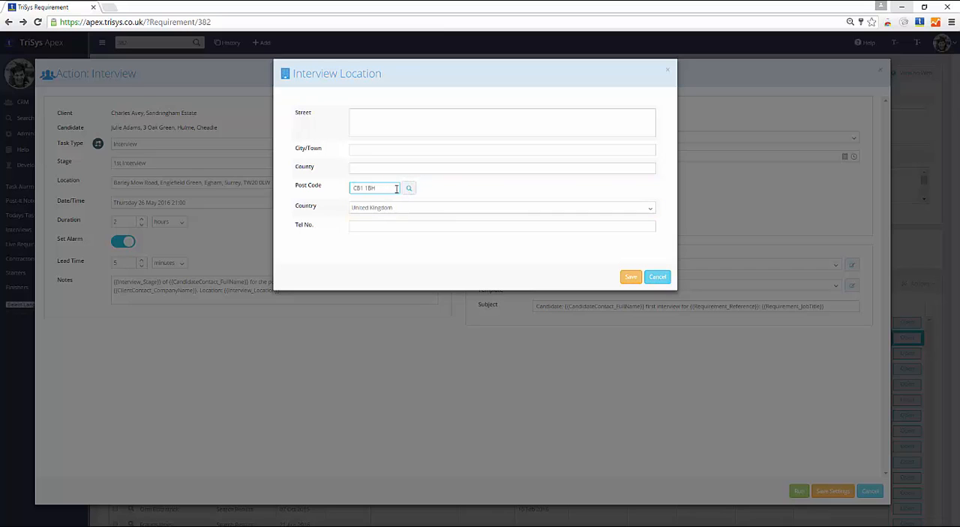
{"action": "left_click", "coordinate": [408, 188]}
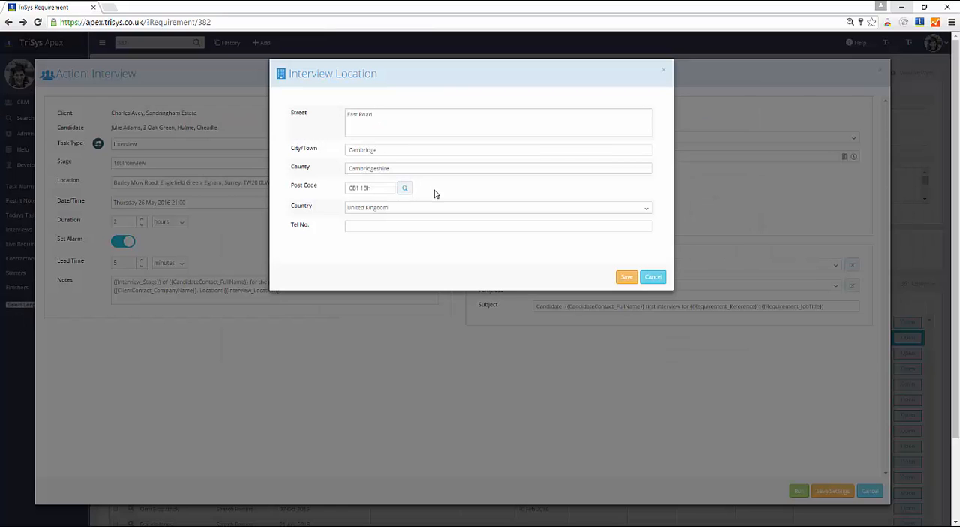
{"action": "left_click", "coordinate": [625, 277]}
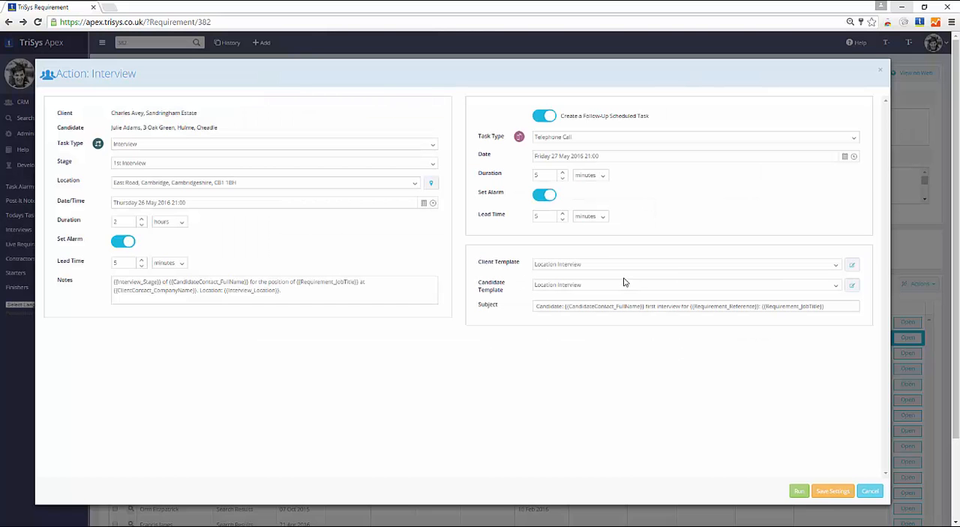
Set the interview time to 09:30 on Thursday 26 May 2016 and its duration to 1 hour
{"action": "left_click", "coordinate": [433, 203]}
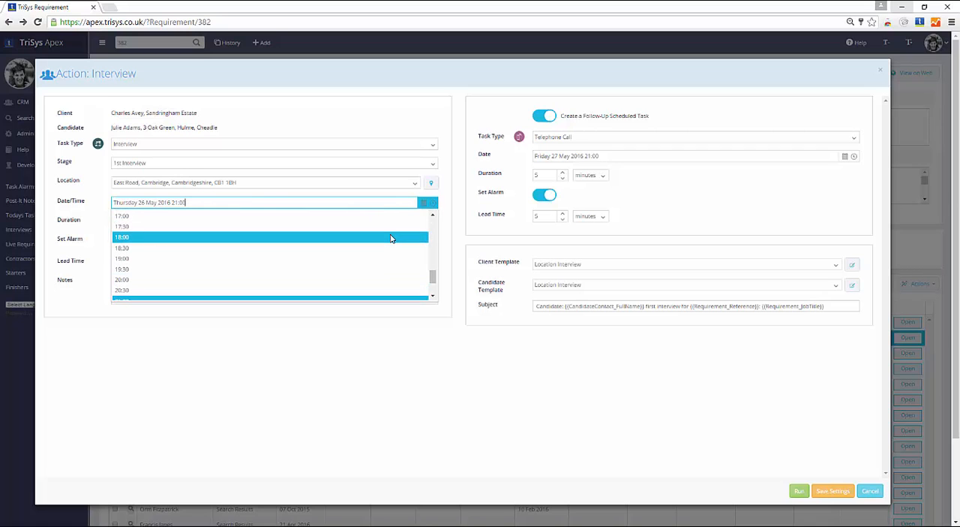
{"action": "left_click", "coordinate": [379, 266]}
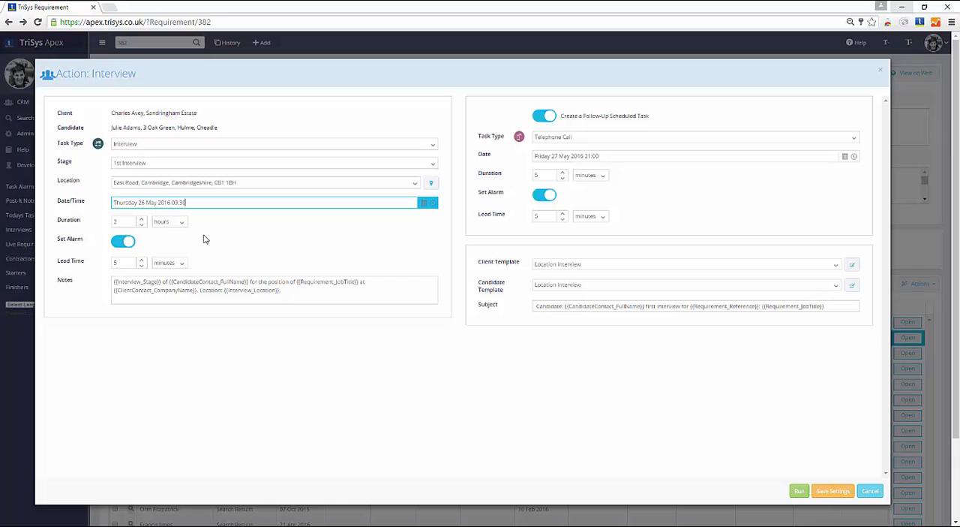
{"action": "double_click", "coordinate": [120, 221]}
{"action": "type", "text": "1"}
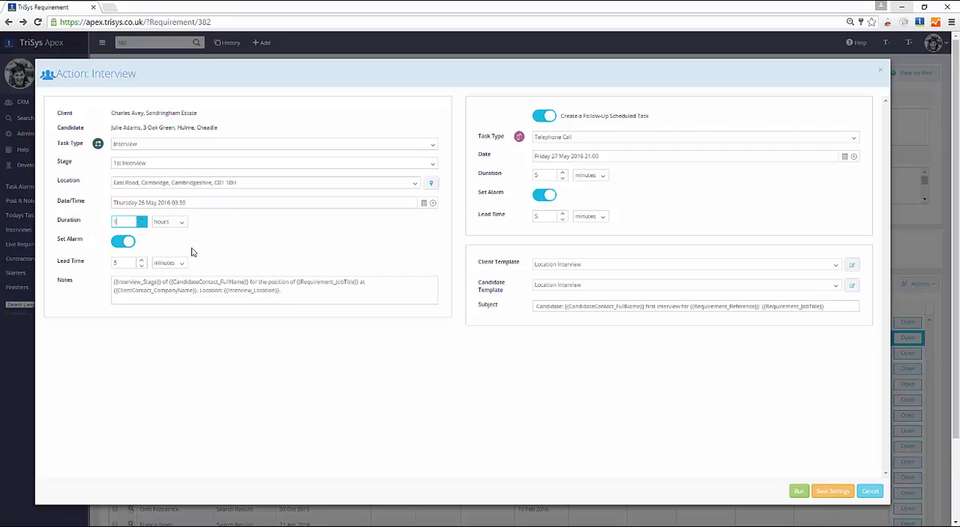
{"action": "left_click", "coordinate": [225, 290]}
Set the follow-up telephone call's time to 18:00 on Friday 27 May 2016
{"action": "left_click", "coordinate": [545, 138]}
{"action": "left_click", "coordinate": [535, 155]}
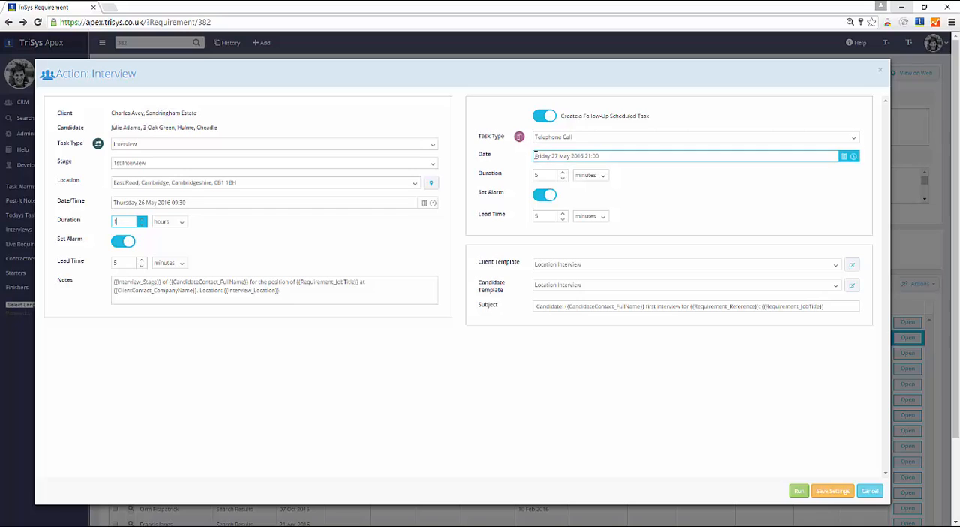
{"action": "left_click_drag", "start_coordinate": [576, 156], "coordinate": [653, 156]}
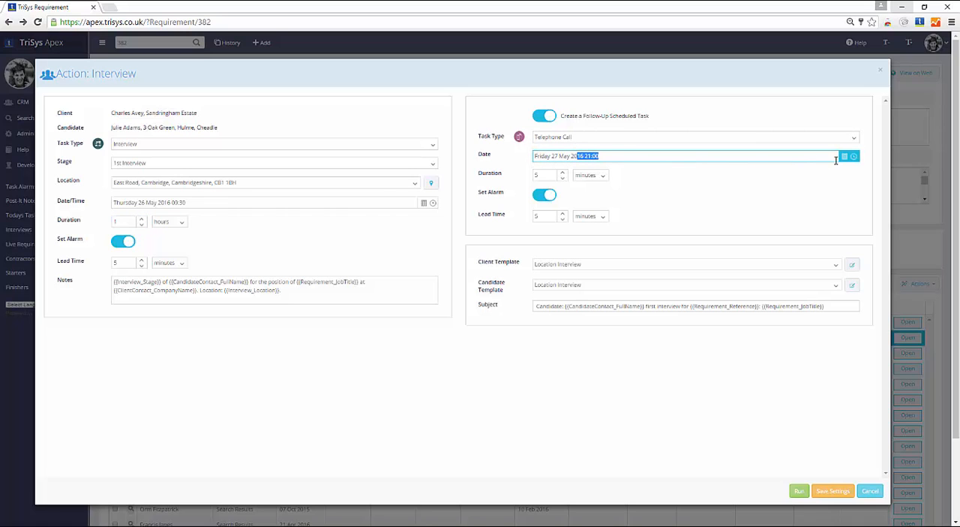
{"action": "left_click", "coordinate": [854, 157]}
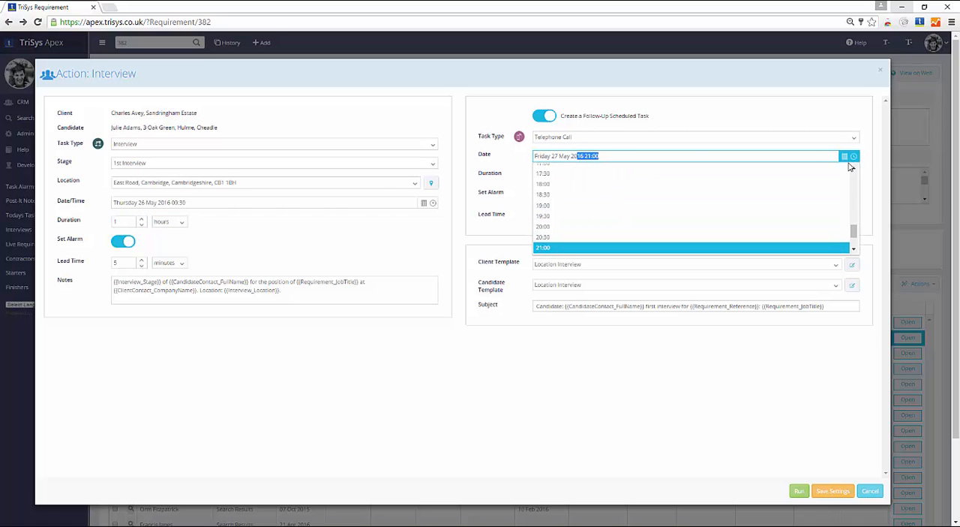
{"action": "left_click", "coordinate": [737, 190]}
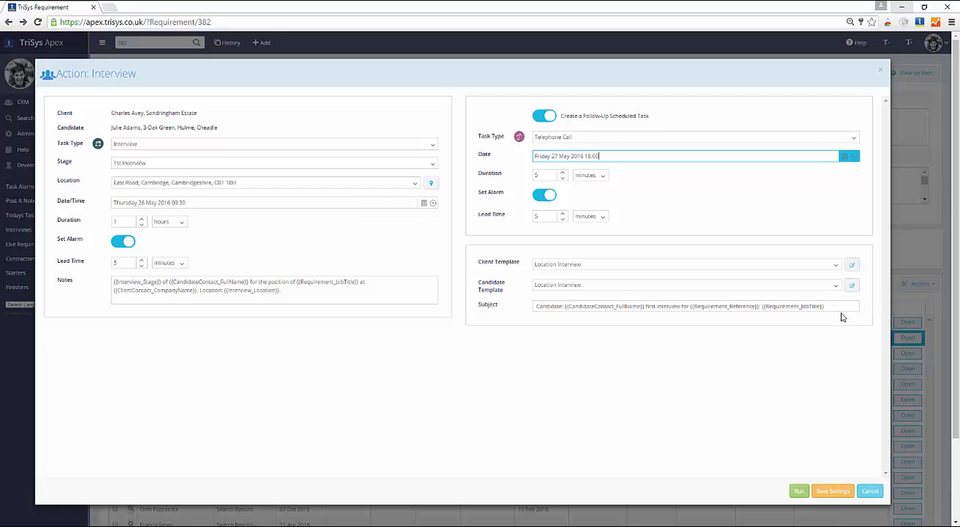
Run the Interview action with the Location Interview templates and send the confirmation e-mails to the candidate and the client
{"action": "left_click_drag", "start_coordinate": [824, 307], "coordinate": [695, 321]}
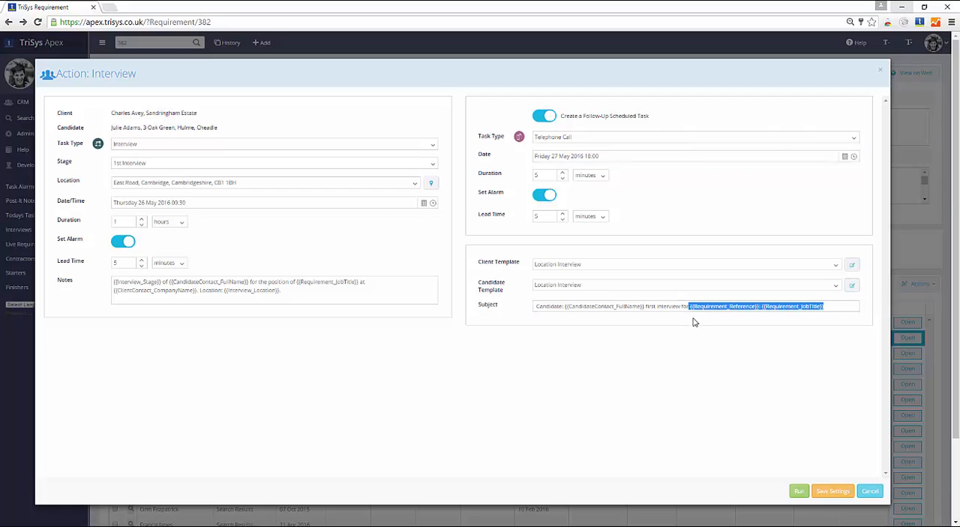
{"action": "left_click", "coordinate": [828, 309]}
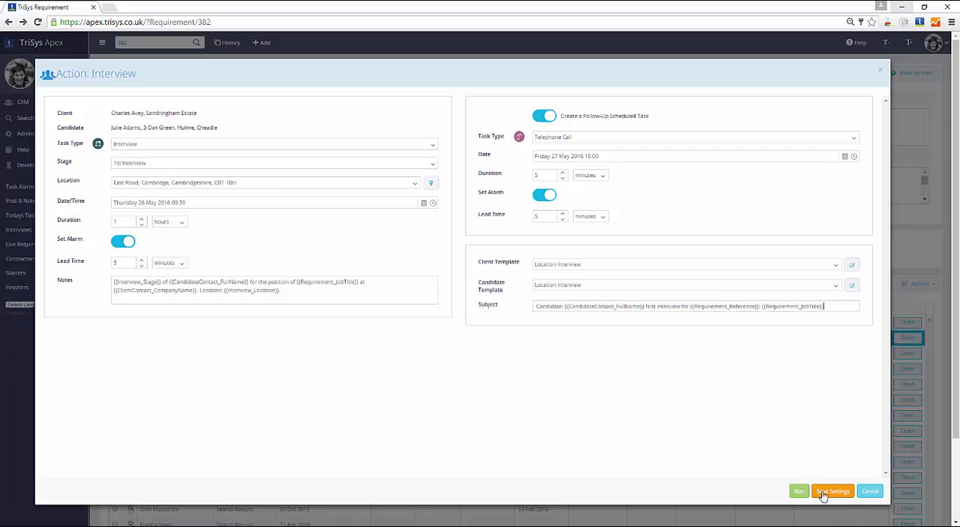
{"action": "left_click", "coordinate": [799, 492]}
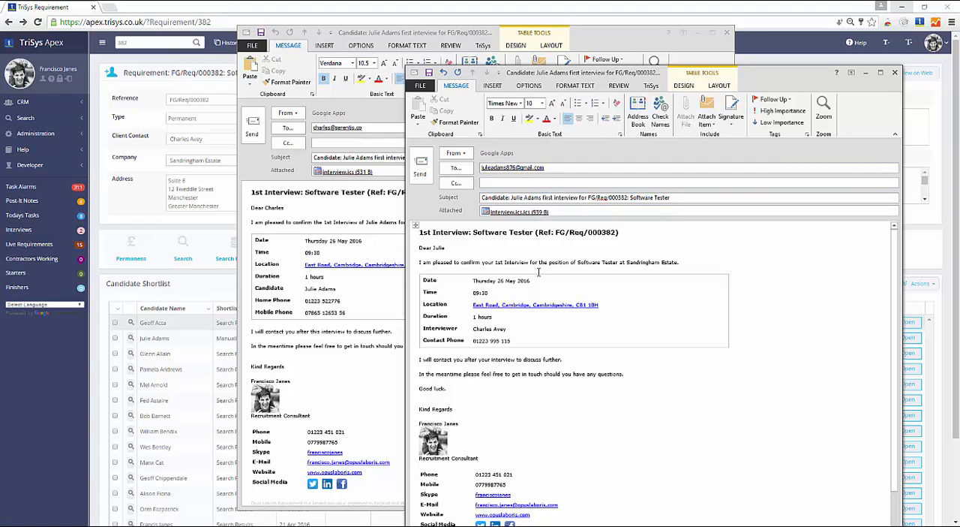
{"action": "left_click", "coordinate": [420, 167]}
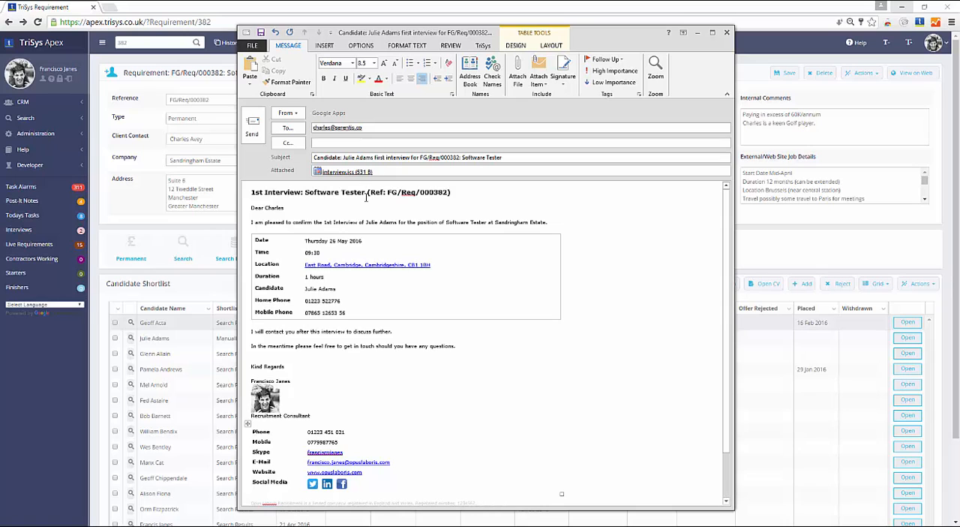
{"action": "left_click", "coordinate": [252, 135]}
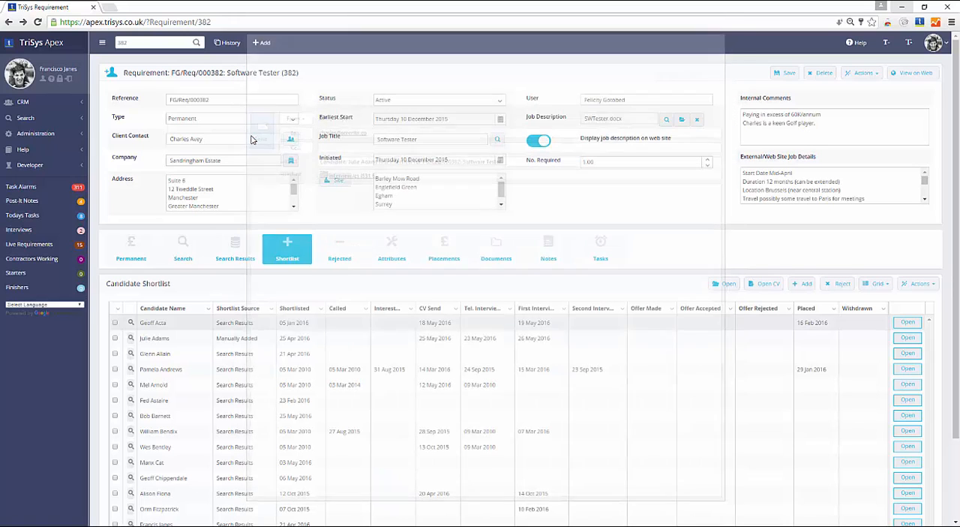
Select the manually added candidate shortlisted on 25 Apr 2016 and review the Offer action's settings without running it
{"action": "left_click", "coordinate": [114, 338]}
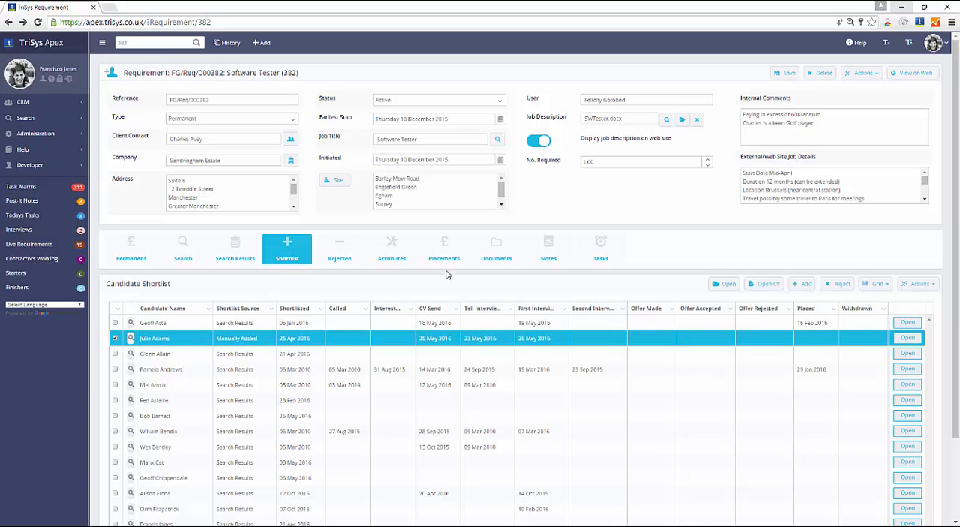
{"action": "left_click", "coordinate": [919, 283]}
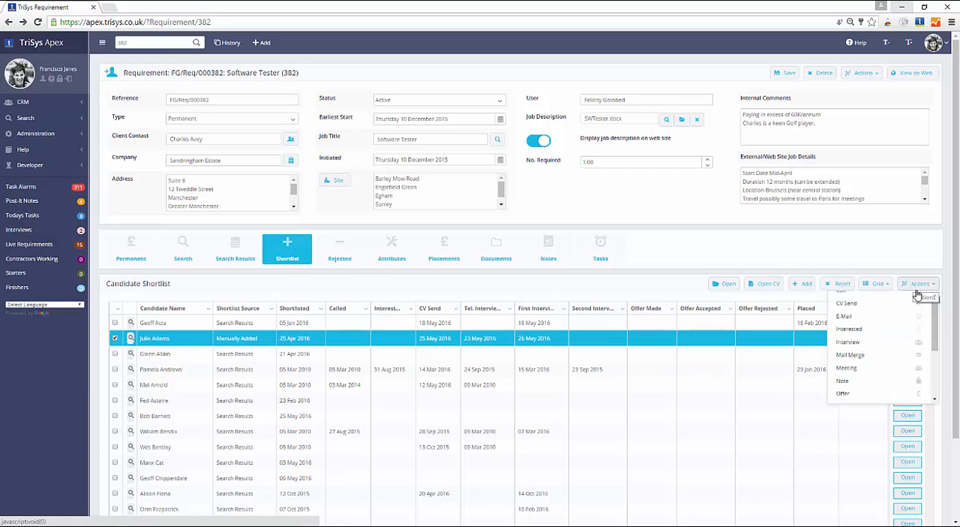
{"action": "scroll", "coordinate": [905, 323], "scroll_direction": "down", "scroll_amount": 2}
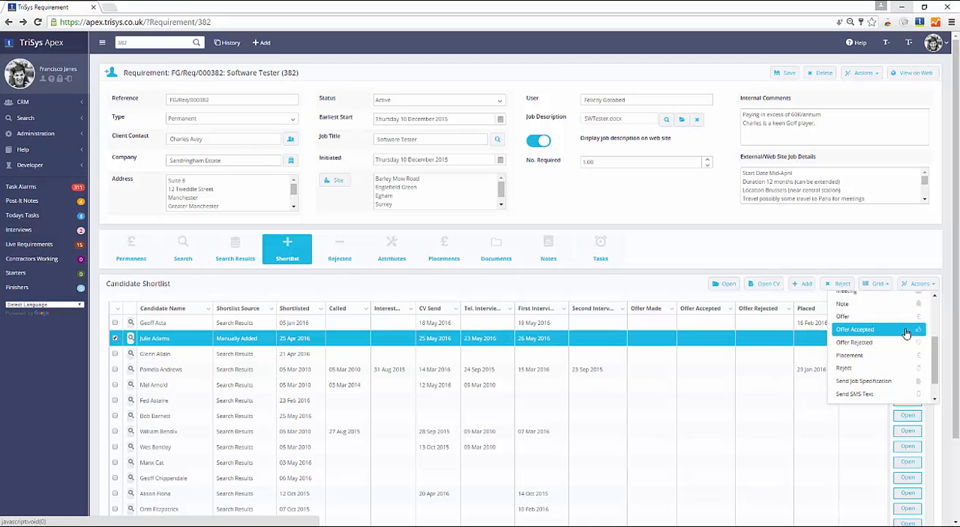
{"action": "left_click", "coordinate": [906, 318]}
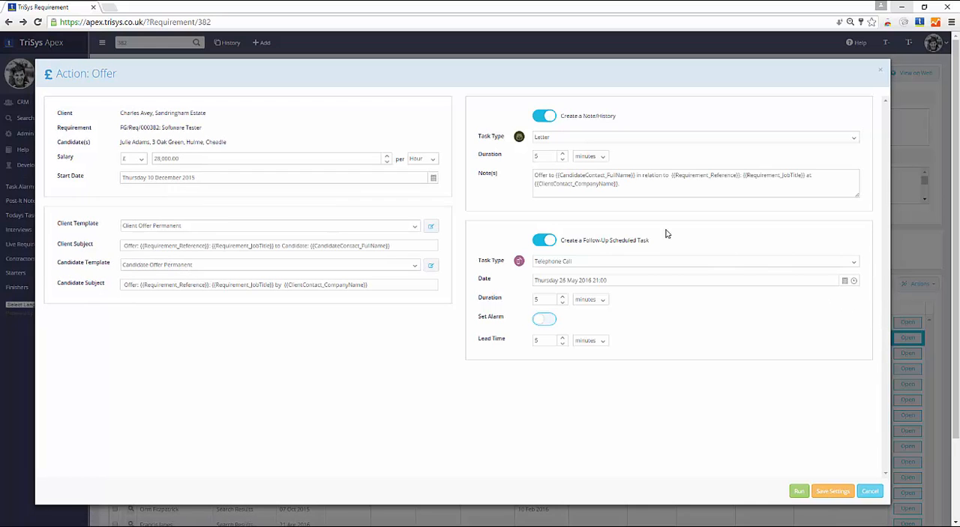
{"action": "left_click", "coordinate": [298, 156]}
{"action": "left_click", "coordinate": [267, 131]}
Review the settings of the Offer Accepted and Offer Rejected actions for the selected candidate, cancelling each one
{"action": "left_click", "coordinate": [911, 284]}
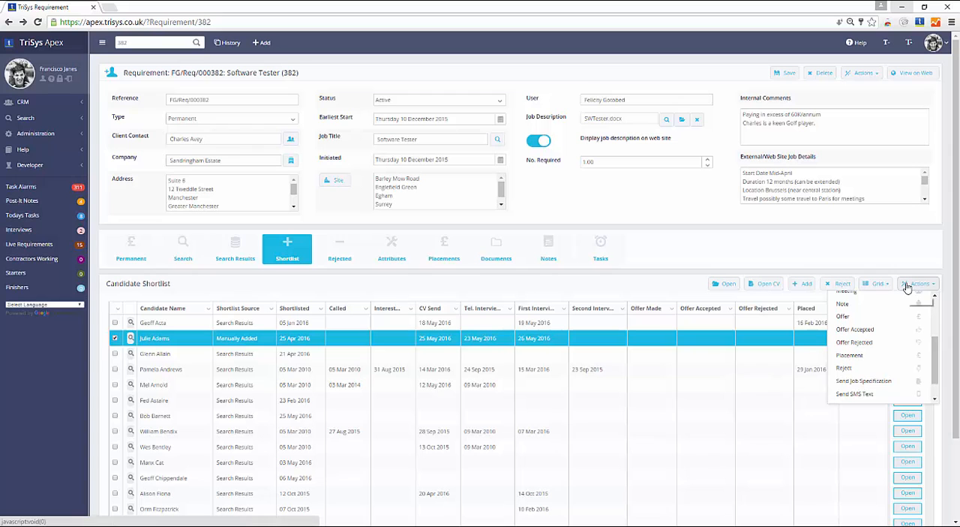
{"action": "left_click", "coordinate": [892, 330]}
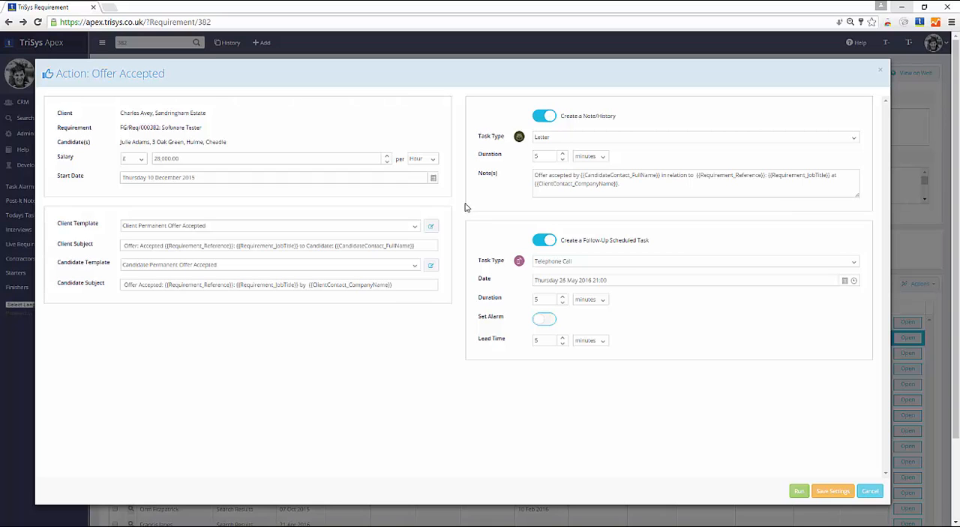
{"action": "left_click", "coordinate": [870, 491]}
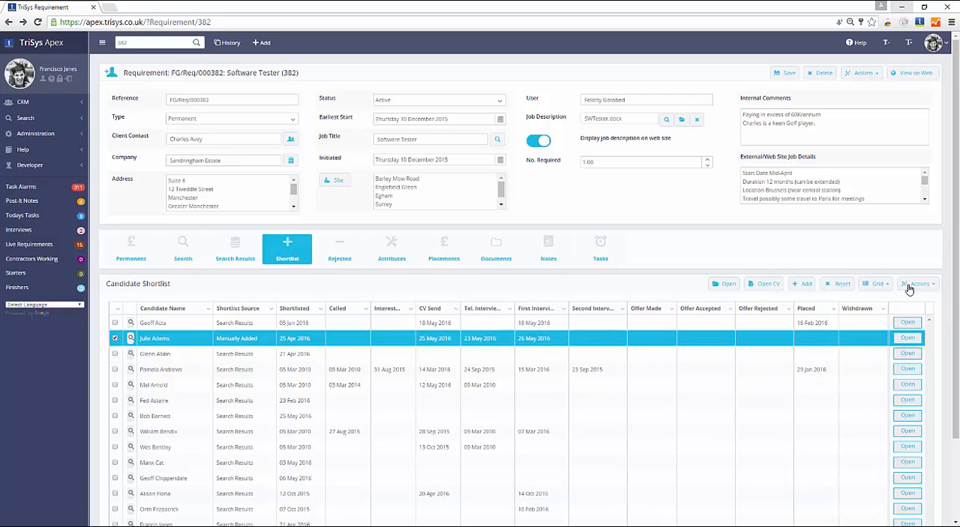
{"action": "left_click", "coordinate": [908, 288]}
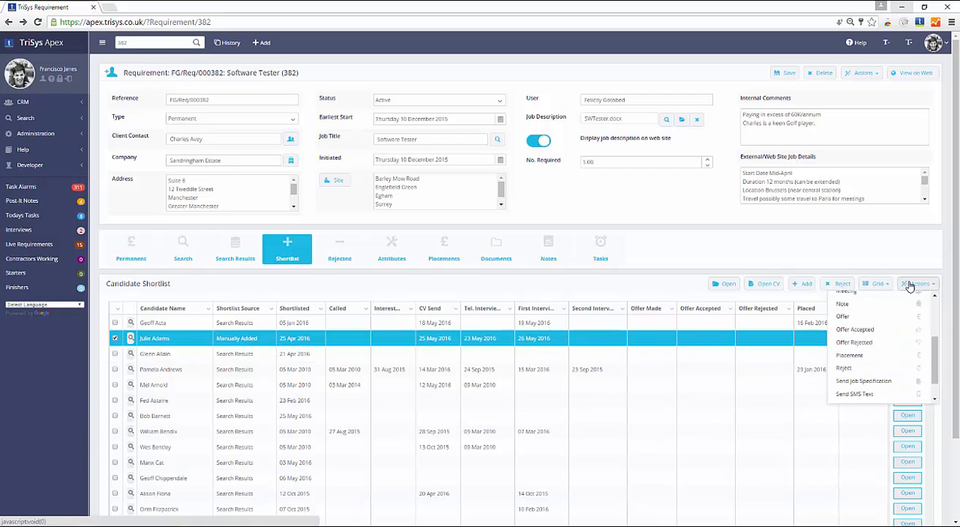
{"action": "left_click", "coordinate": [855, 342]}
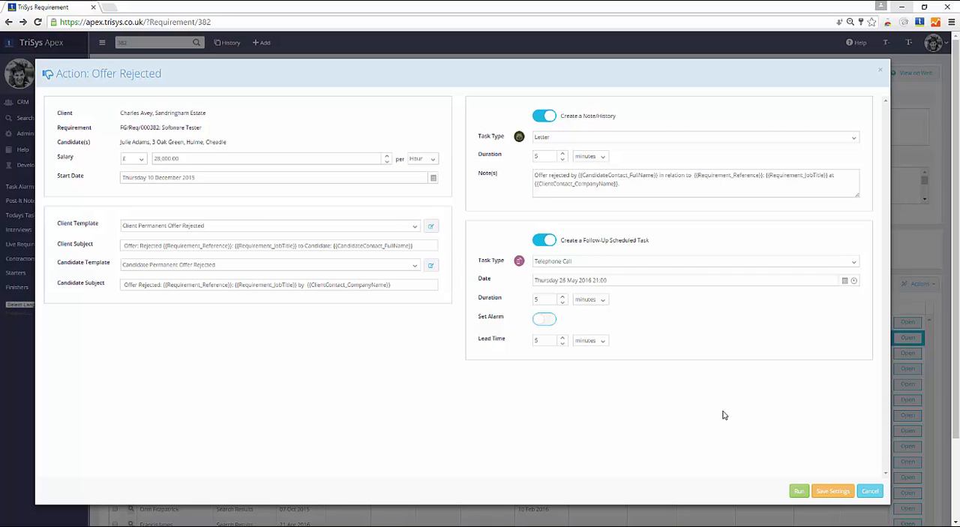
{"action": "left_click", "coordinate": [870, 491]}
Run the Placement action for the selected candidate with a salary of £28,000 per Annum and Open Placement Record After Generation on
{"action": "left_click", "coordinate": [914, 282]}
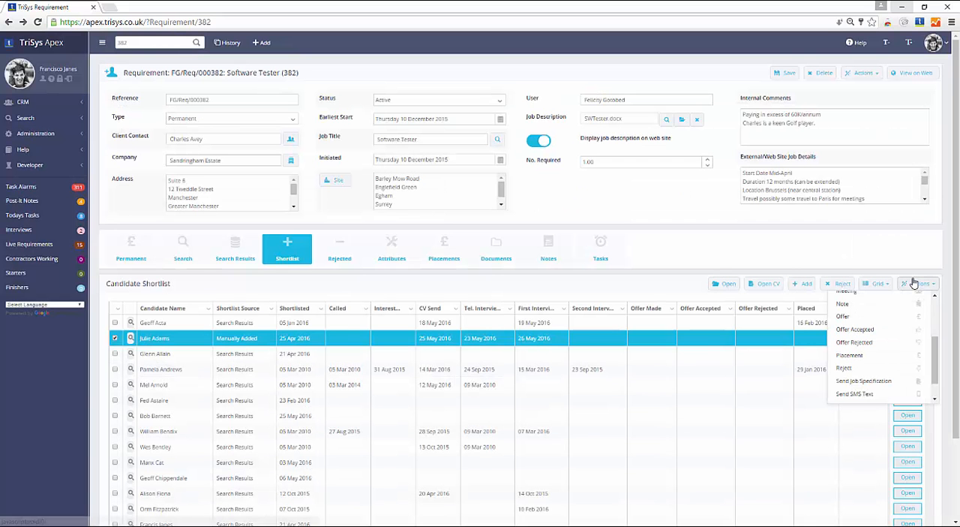
{"action": "left_click", "coordinate": [897, 359]}
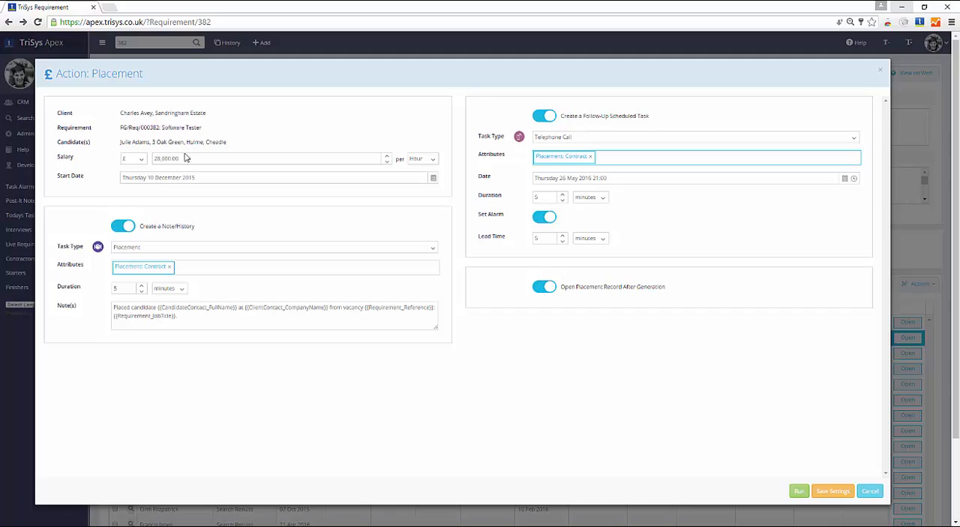
{"action": "left_click", "coordinate": [185, 158]}
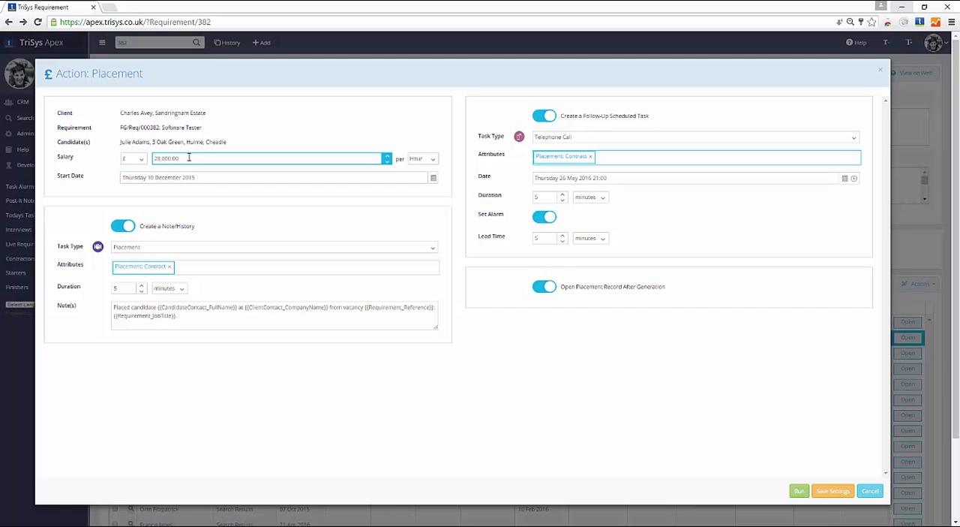
{"action": "left_click", "coordinate": [420, 158]}
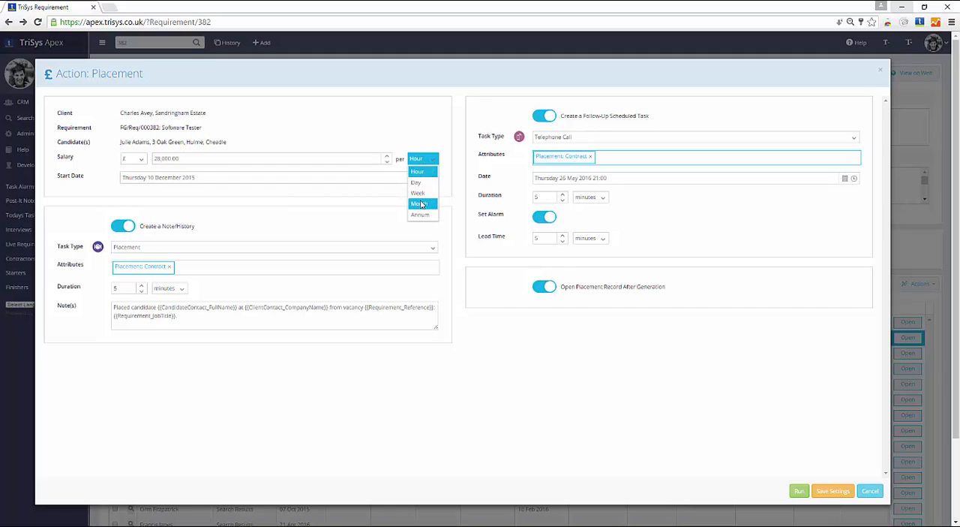
{"action": "left_click", "coordinate": [420, 214]}
{"action": "left_click", "coordinate": [228, 159]}
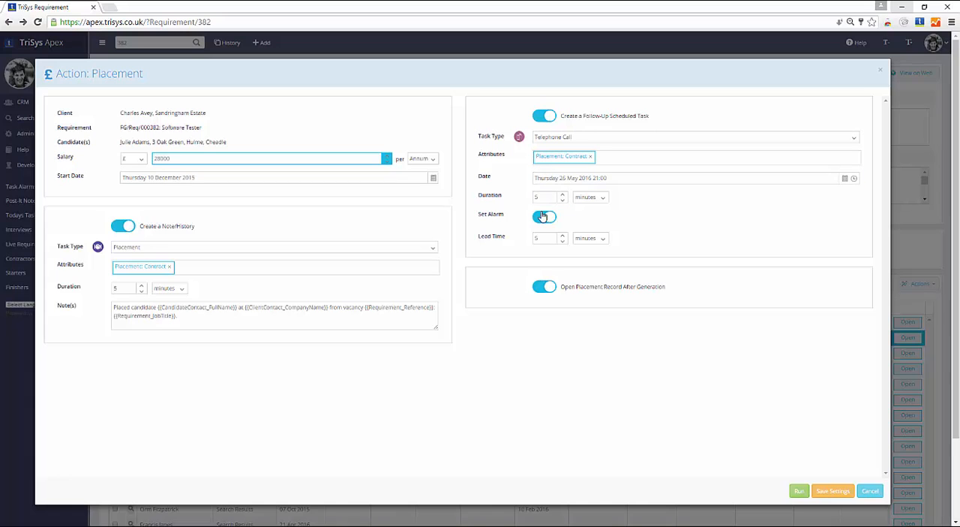
{"action": "left_click", "coordinate": [797, 493]}
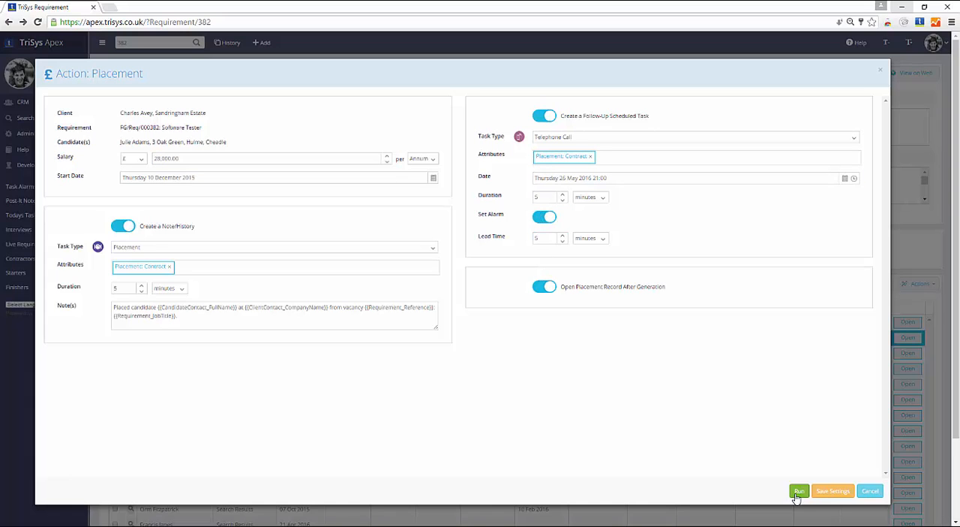
{"action": "left_click", "coordinate": [798, 493]}
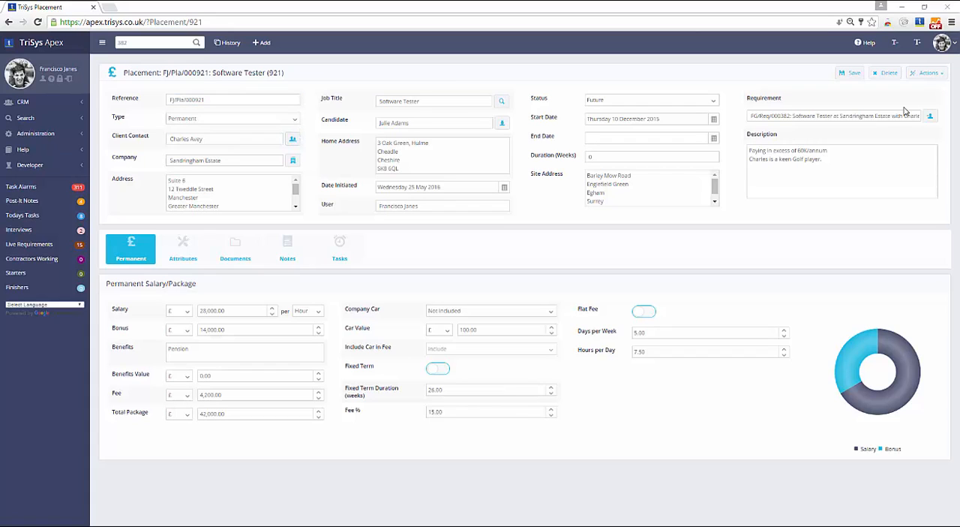
Run the placement's Contract/Documents action for a Client Schedule and send the resulting e-mail to the client with the salary stated as £28,000 per Annum
{"action": "left_click", "coordinate": [923, 73]}
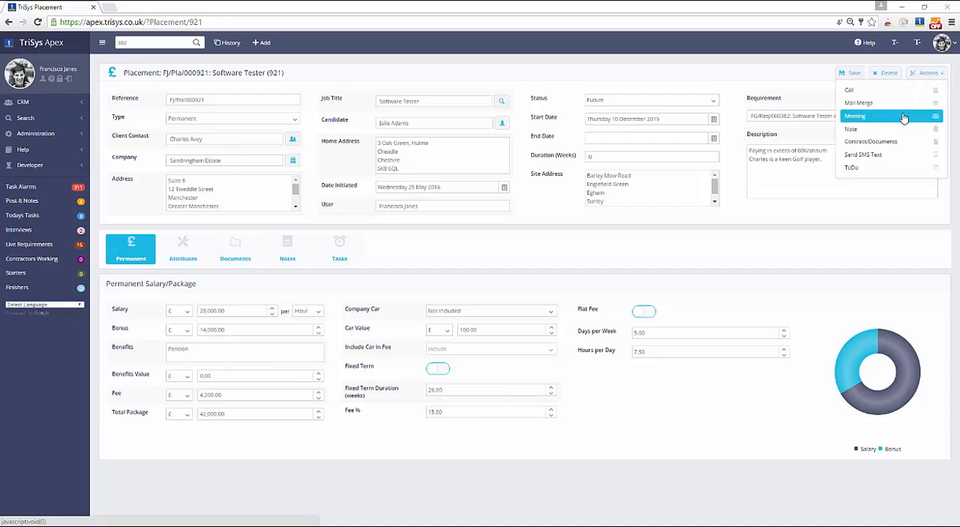
{"action": "left_click", "coordinate": [904, 143]}
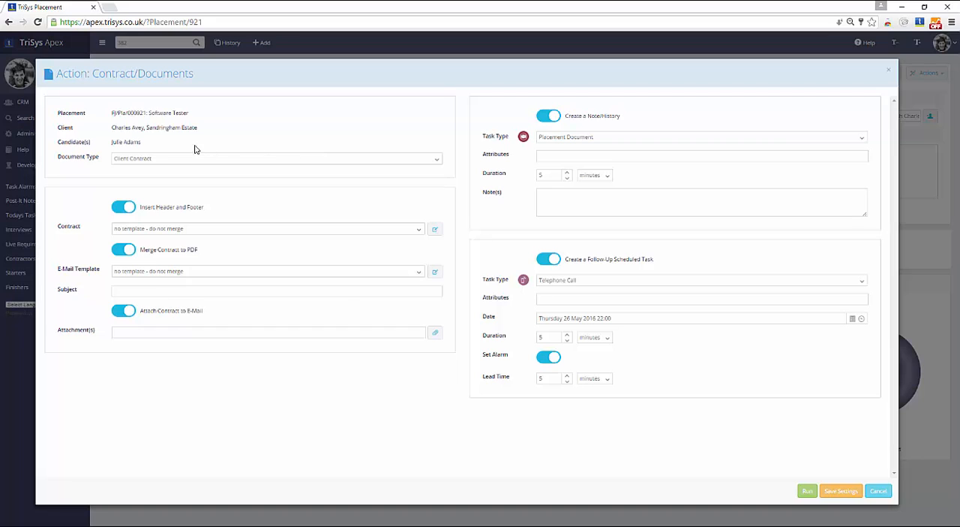
{"action": "left_click", "coordinate": [214, 158]}
{"action": "left_click", "coordinate": [280, 166]}
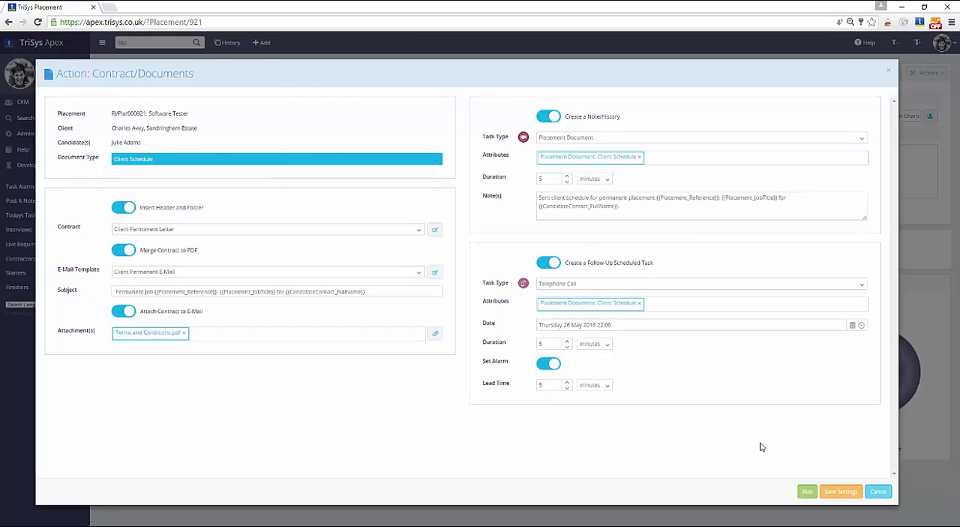
{"action": "left_click", "coordinate": [807, 492]}
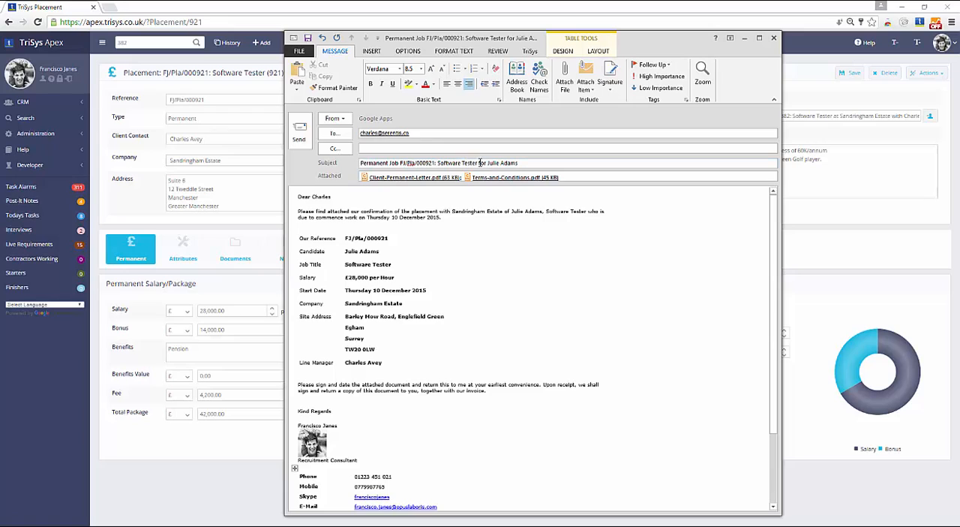
{"action": "left_click_drag", "start_coordinate": [488, 163], "coordinate": [556, 164]}
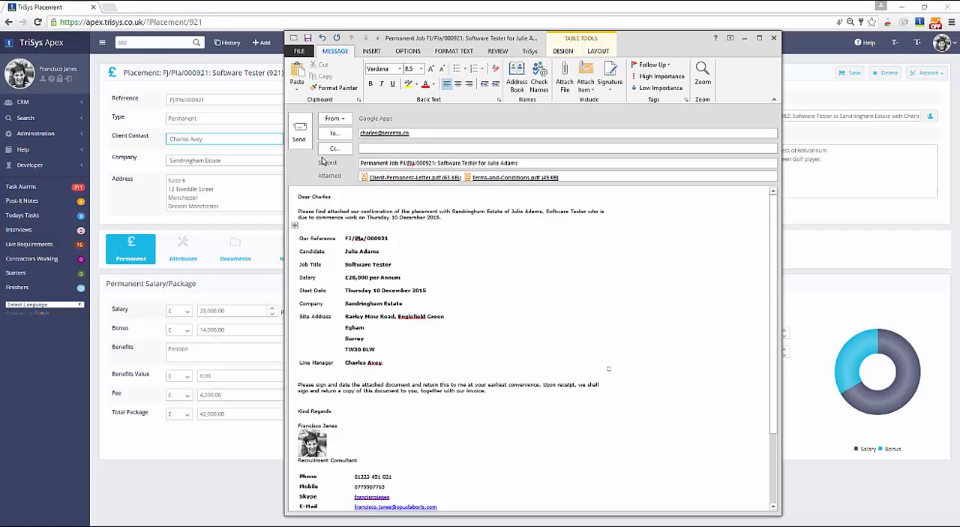
{"action": "left_click", "coordinate": [299, 132]}
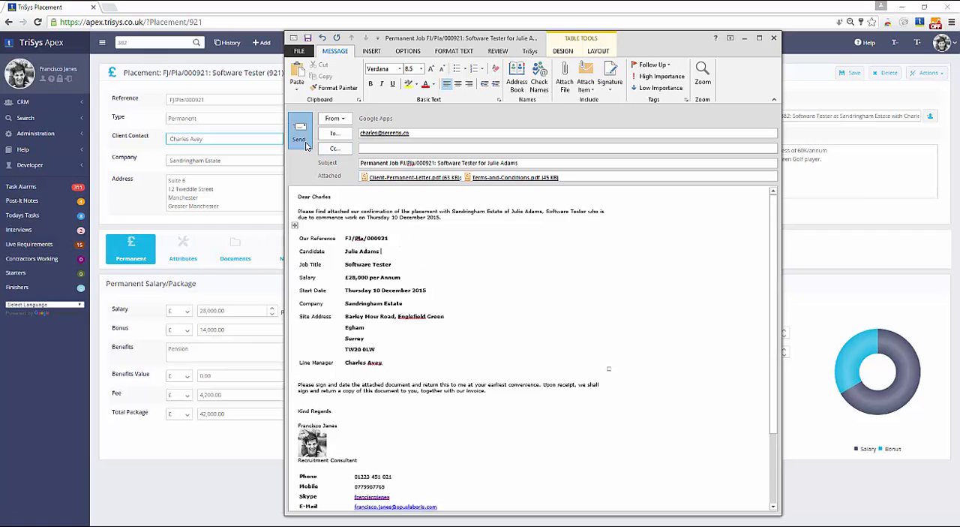